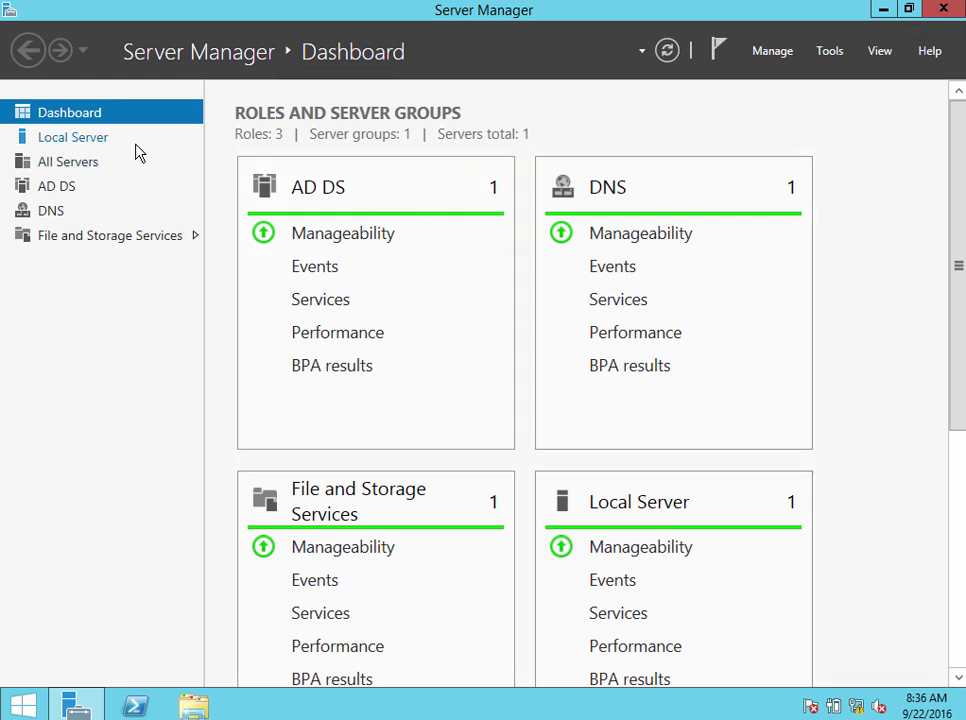
- Show the Local Server properties page and scroll across its Properties panel
left_click(88, 141)
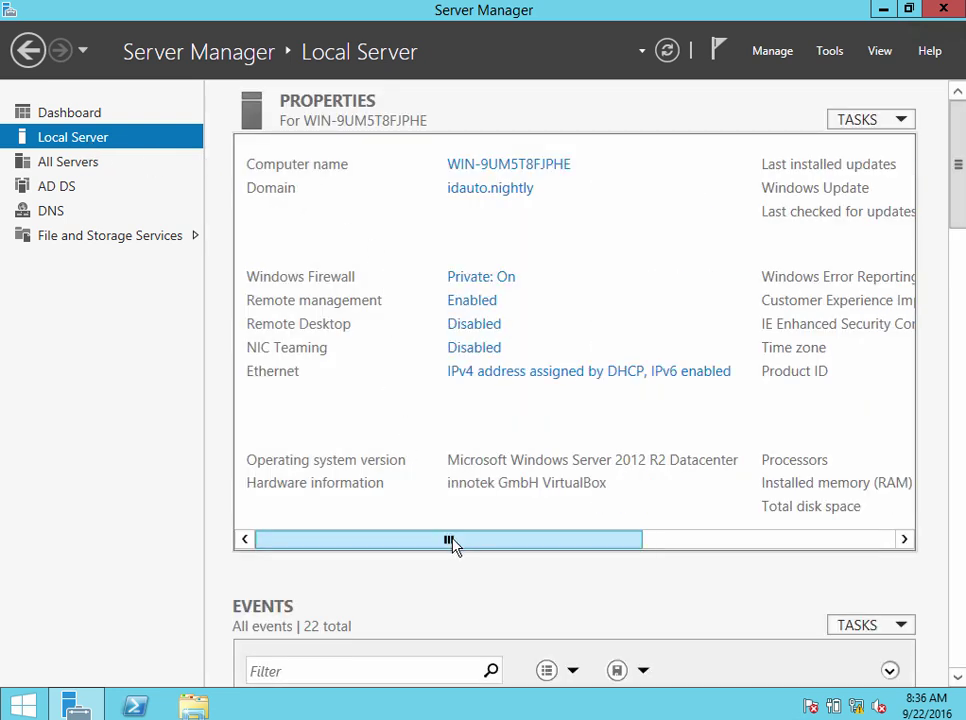
left_click_drag(452, 541, 431, 556)
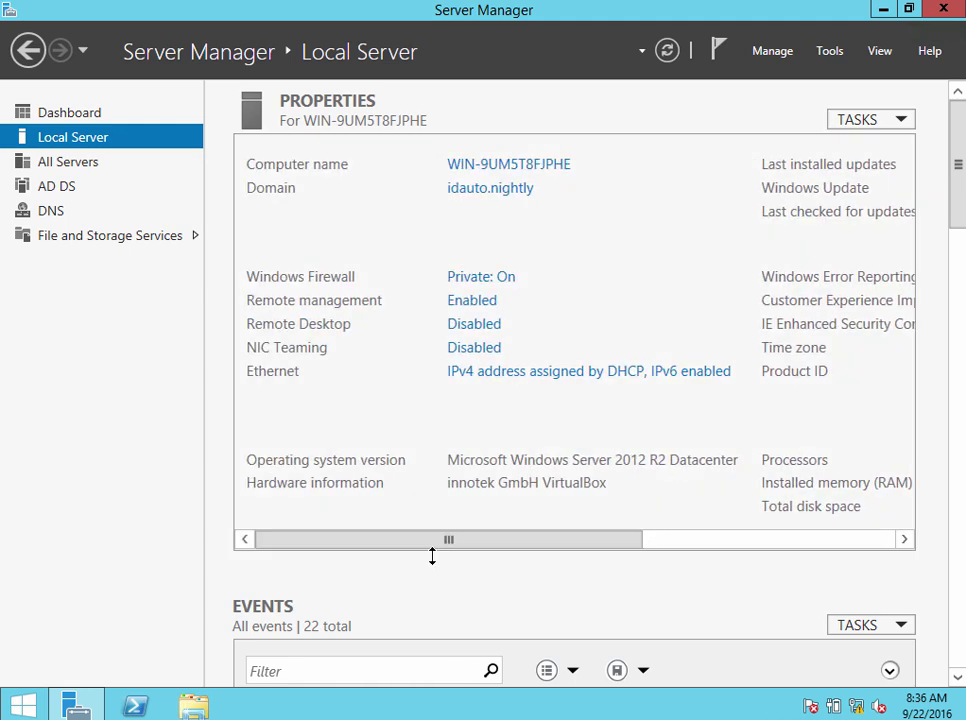
- Start a role-based installation on this server, selecting Active Directory Certificate Services with its management tools
left_click(768, 60)
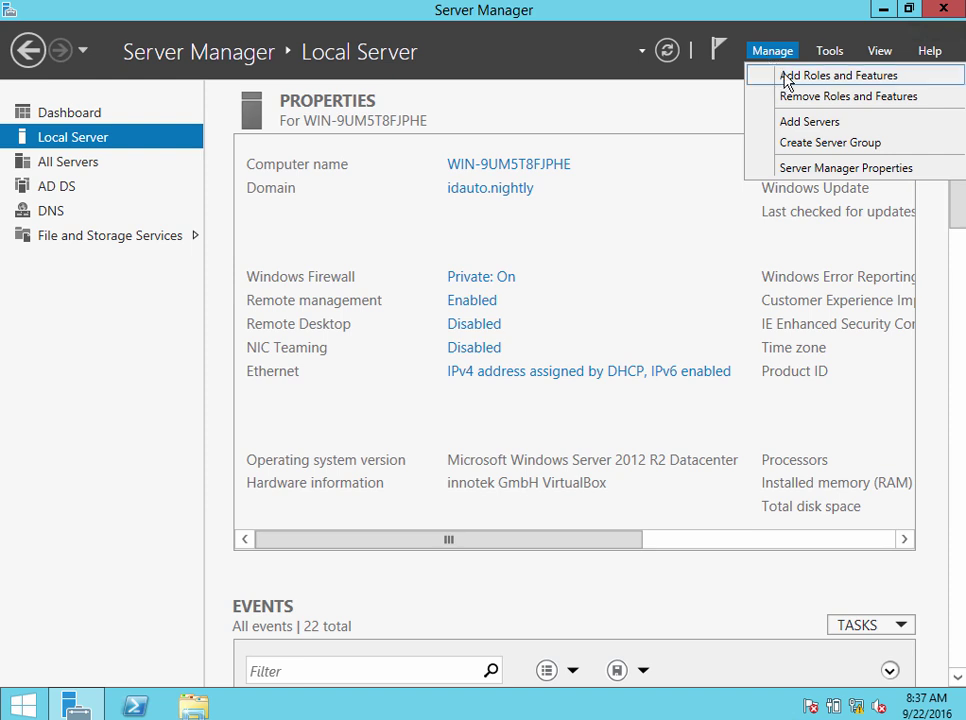
left_click(780, 77)
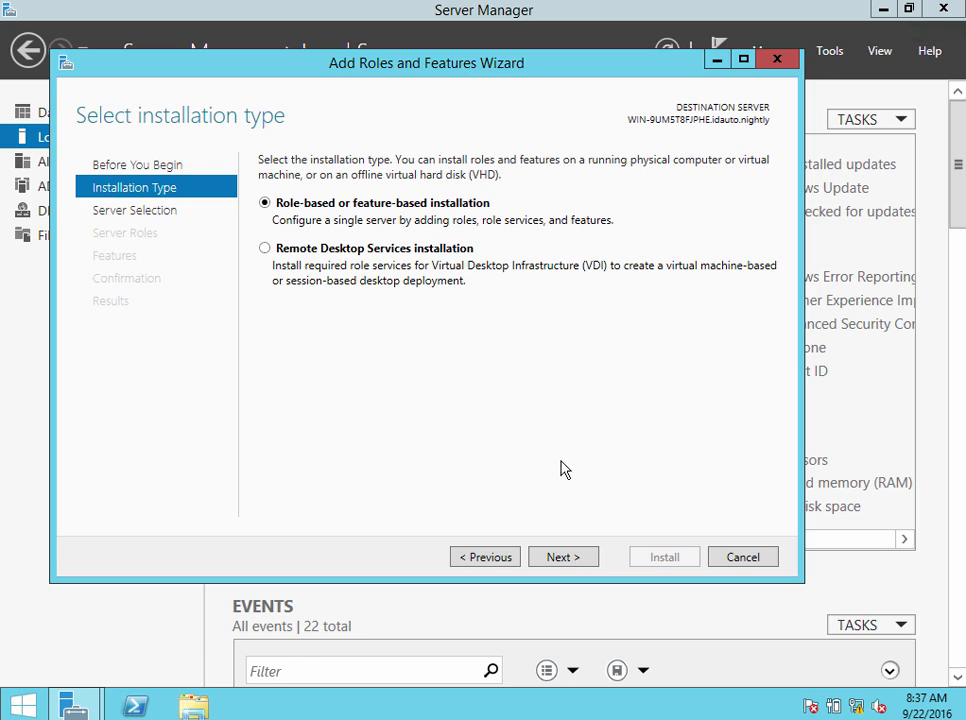
left_click(563, 558)
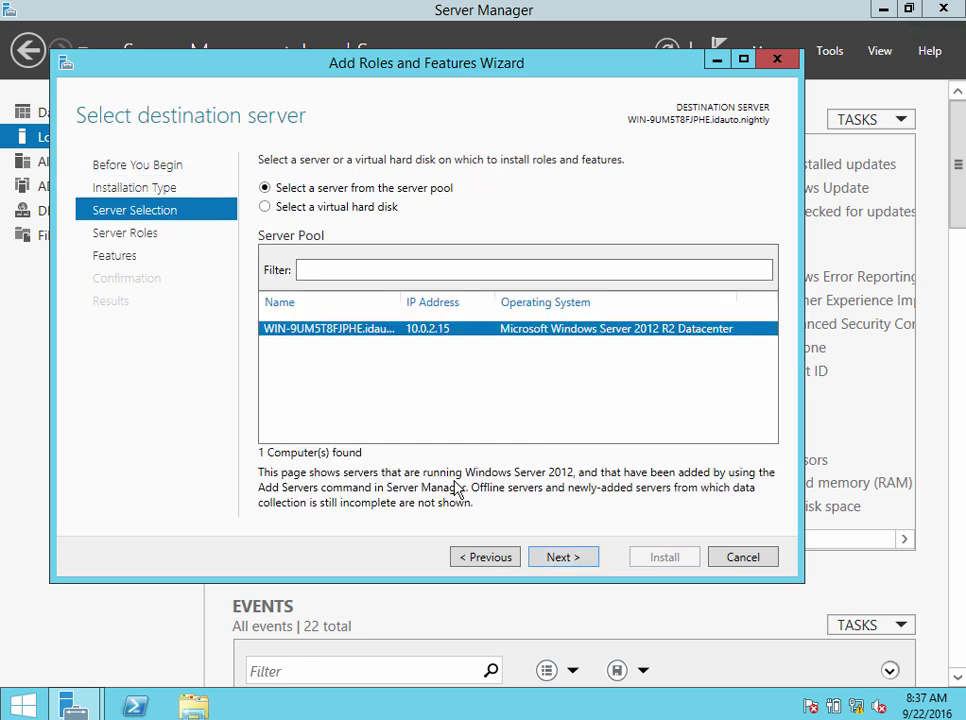
left_click(547, 562)
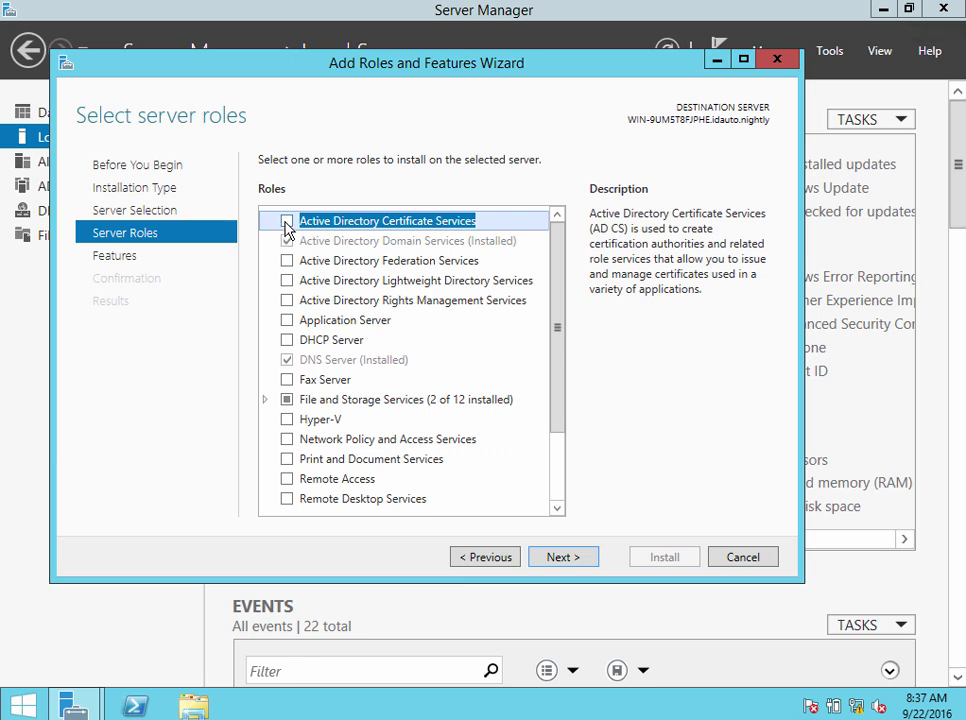
left_click(287, 224)
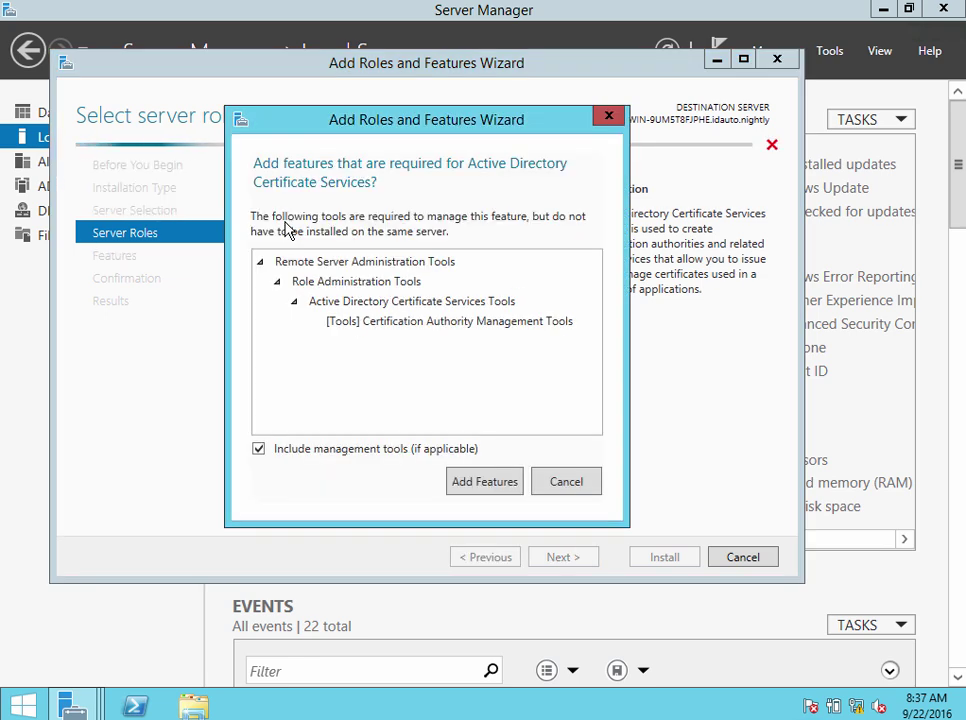
left_click(480, 483)
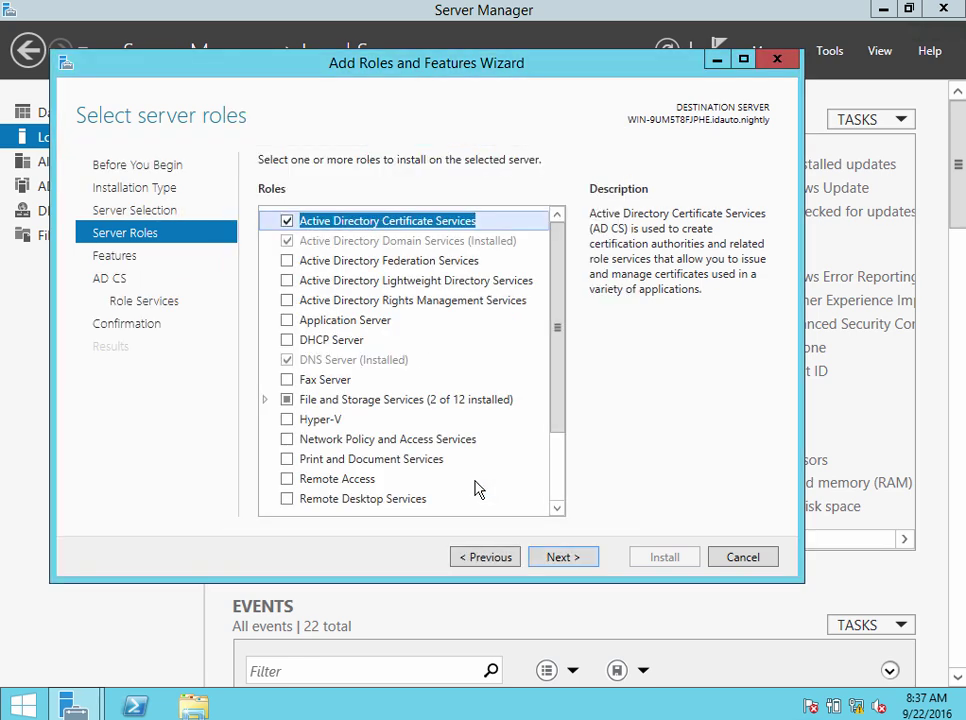
- Keep Certification Authority as the role service and allow automatic restarts at confirmation
left_click(562, 557)
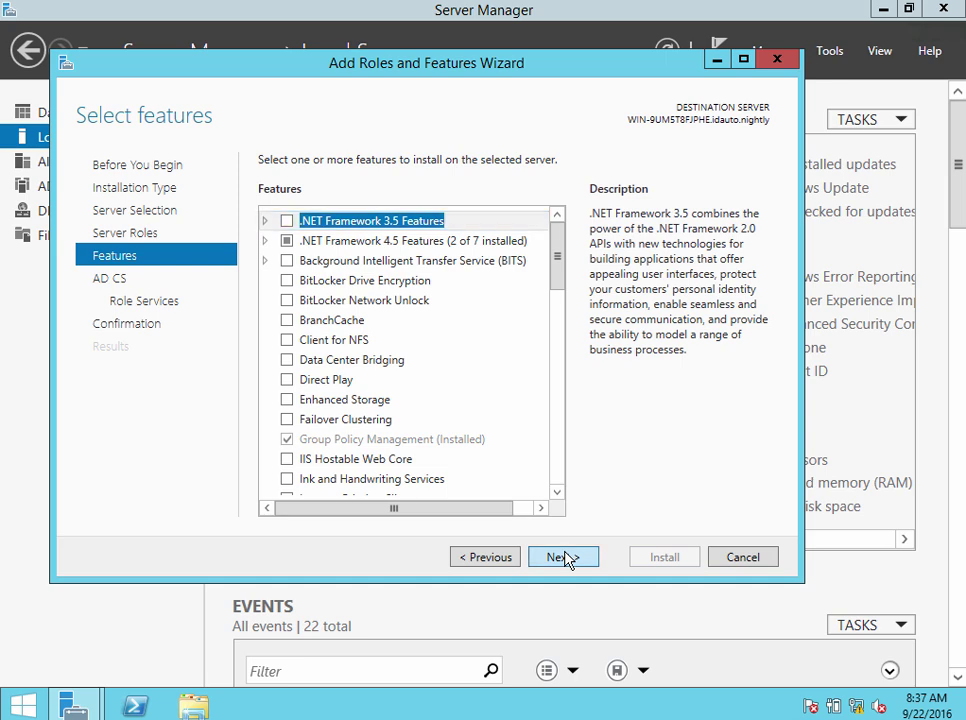
left_click(564, 558)
left_click(564, 558)
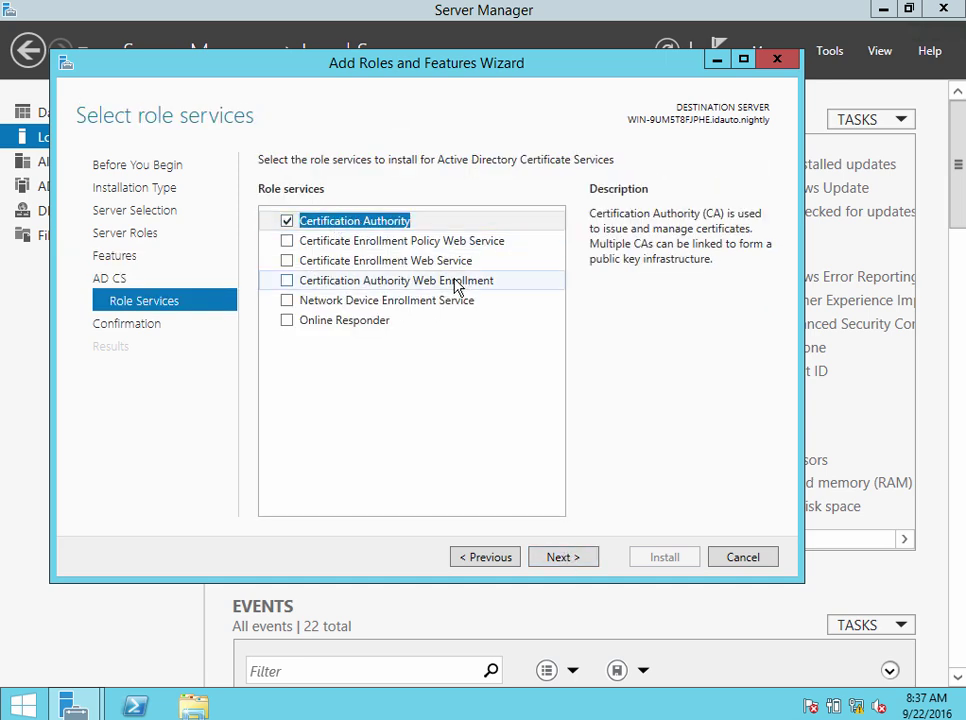
left_click(563, 558)
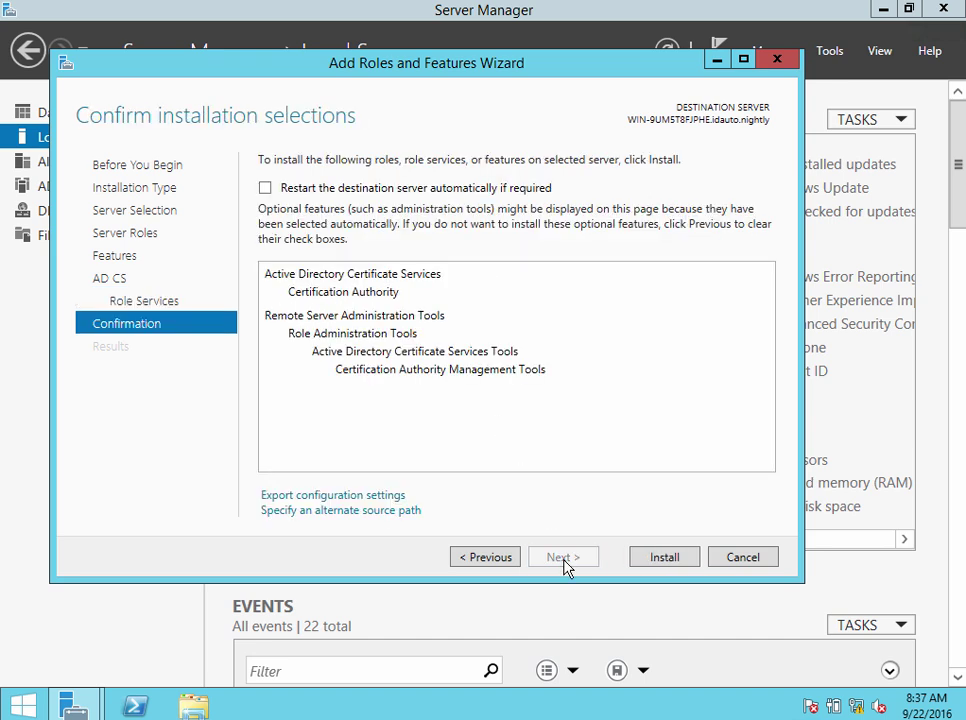
left_click(284, 194)
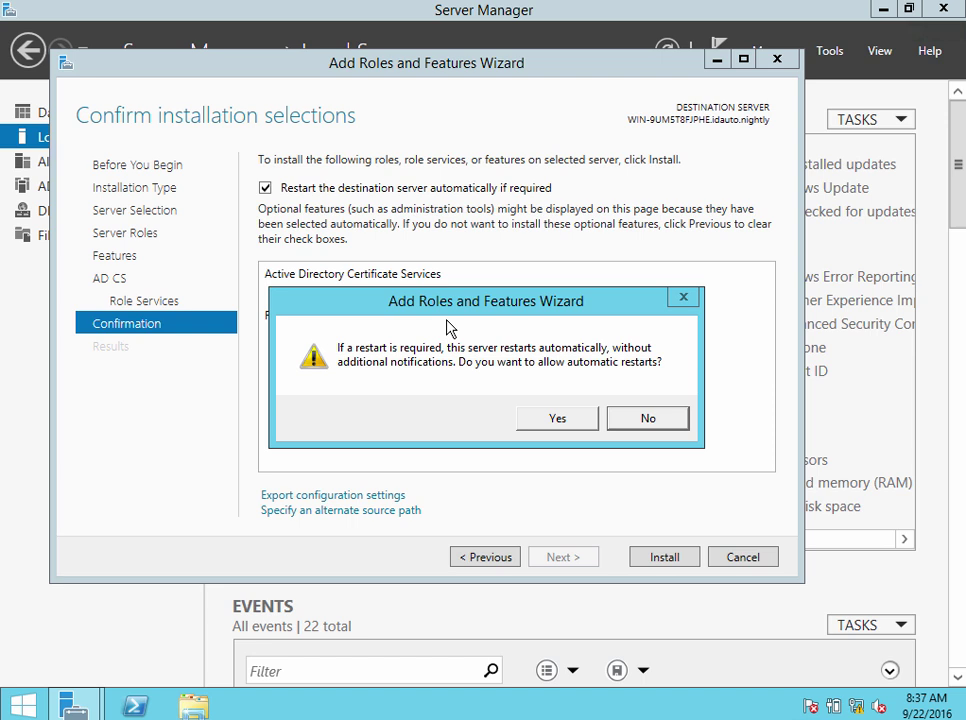
left_click(557, 419)
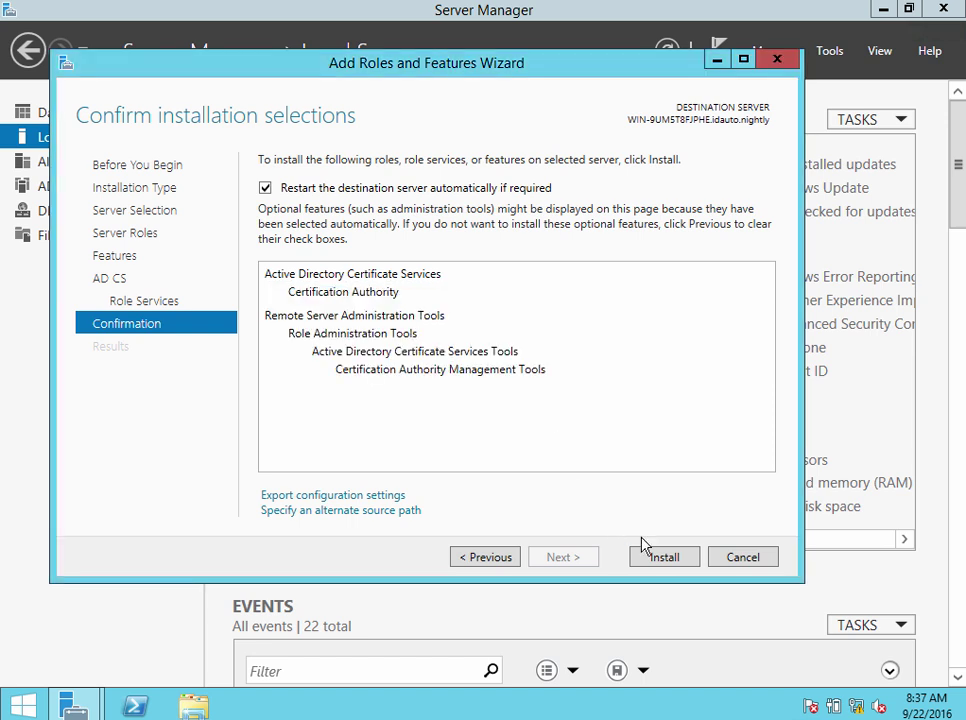
- Install AD CS, close the finished wizard, and view the post-deployment configuration notice
left_click(659, 563)
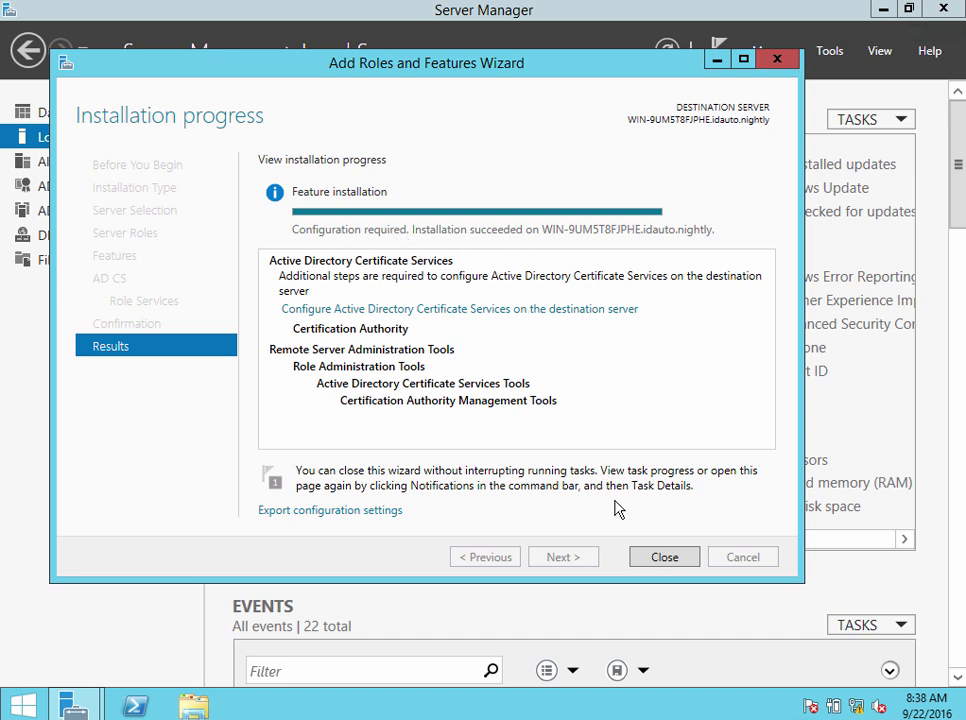
left_click(664, 557)
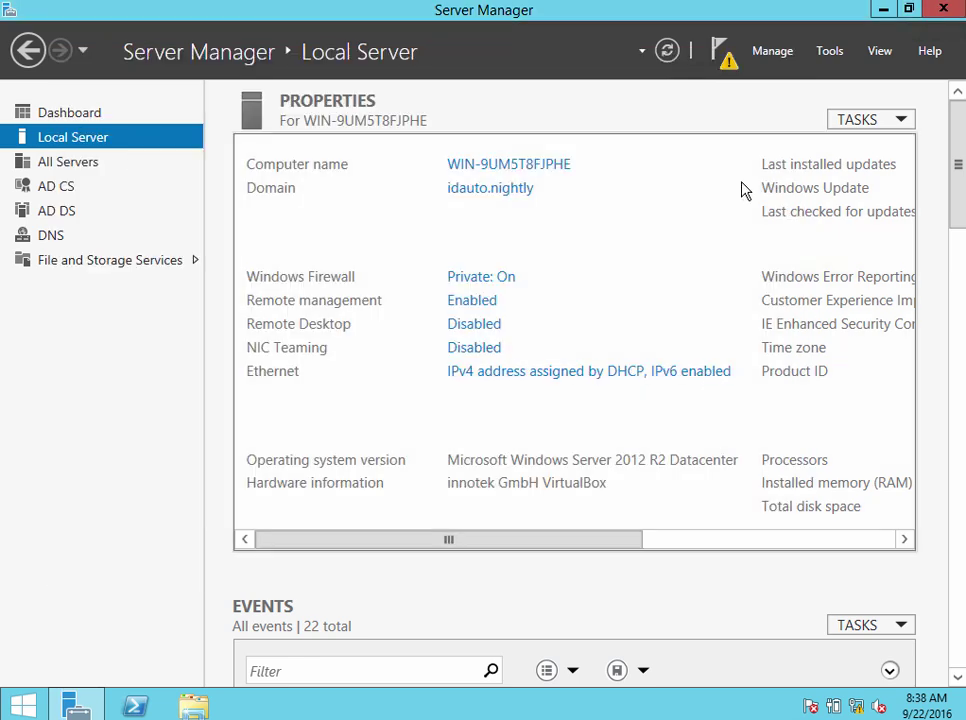
left_click(728, 62)
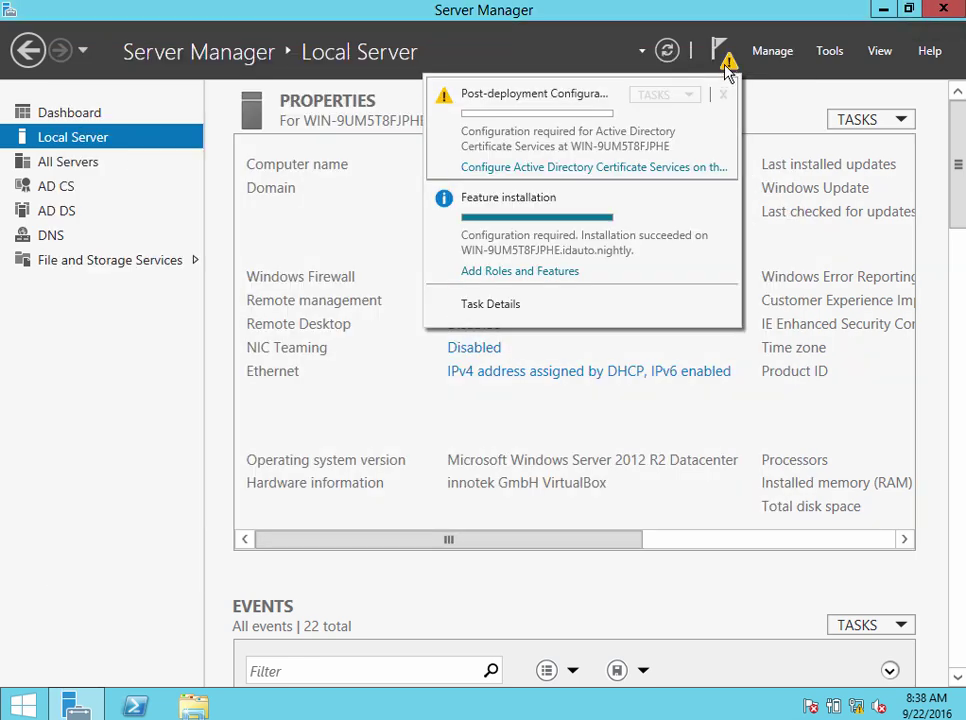
- Start the AD CS post-deployment configuration with administrator credentials and select Certification Authority
left_click(617, 169)
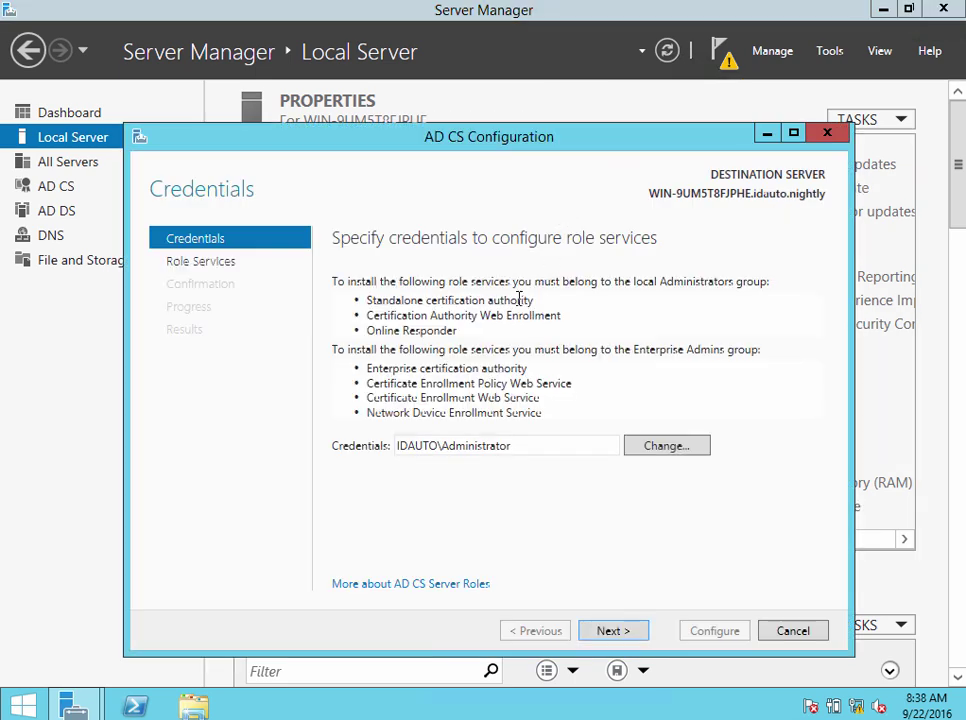
left_click(614, 638)
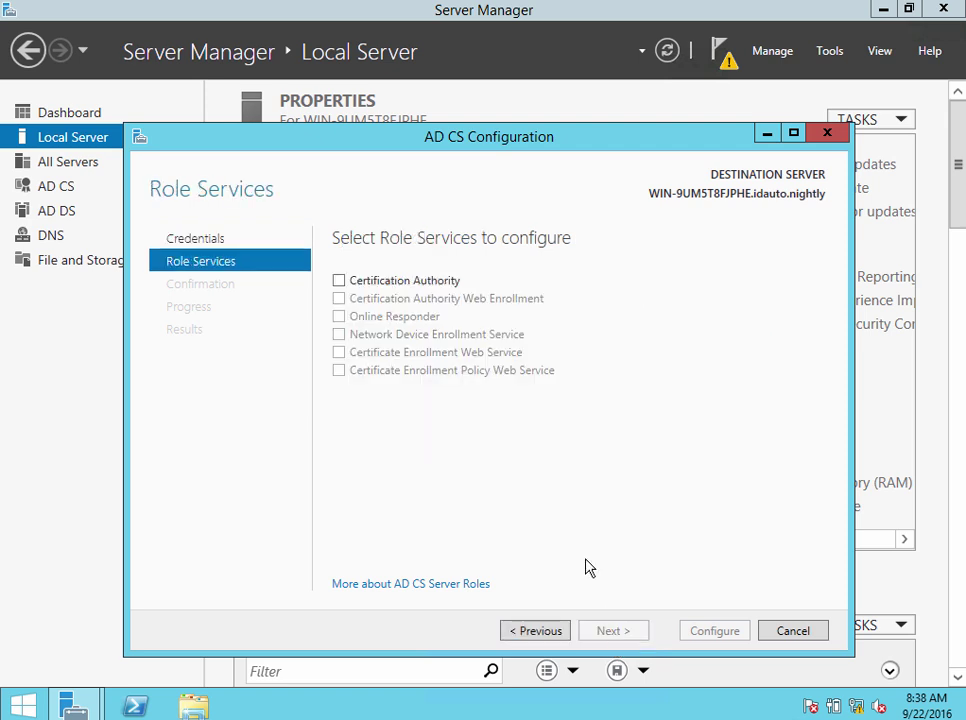
left_click(347, 282)
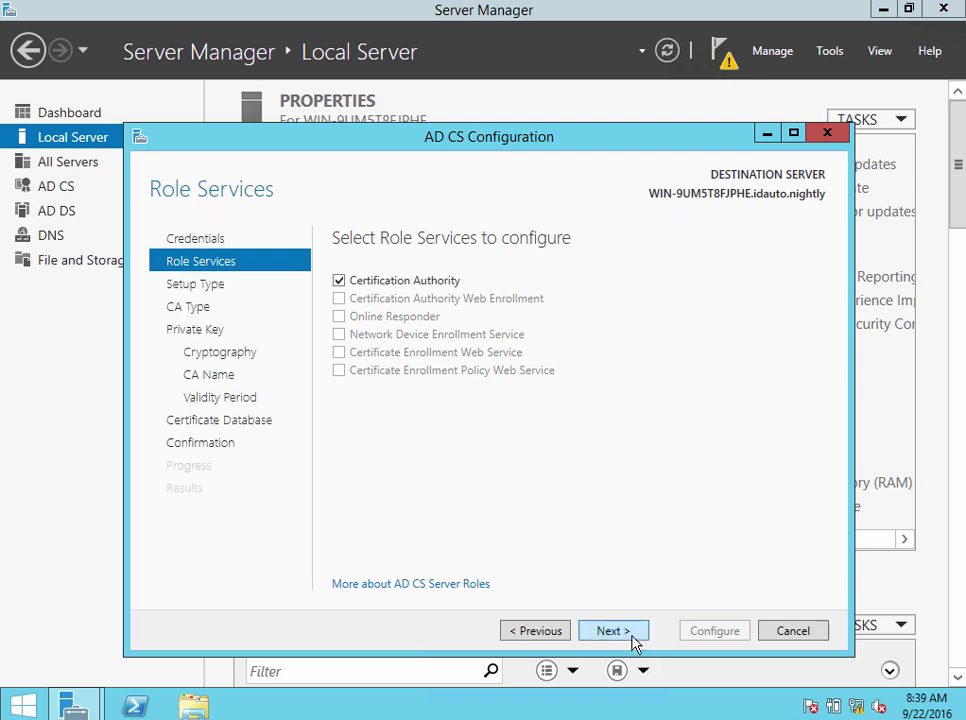
left_click(632, 638)
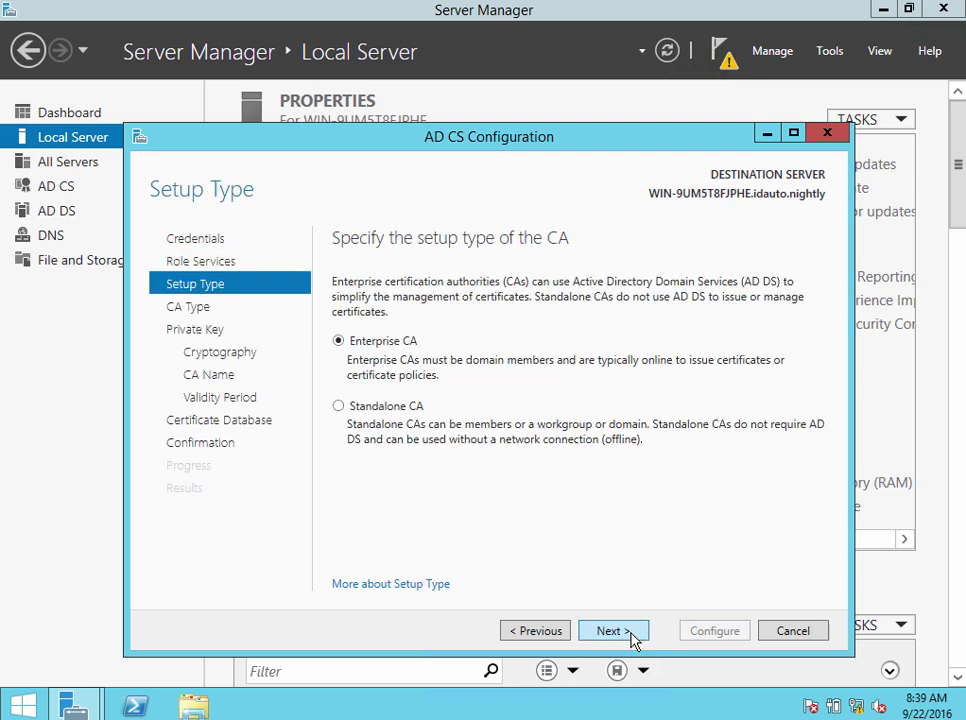
- Accept Enterprise CA, Root CA, a new private key, default cryptography and the default CA name
left_click(630, 640)
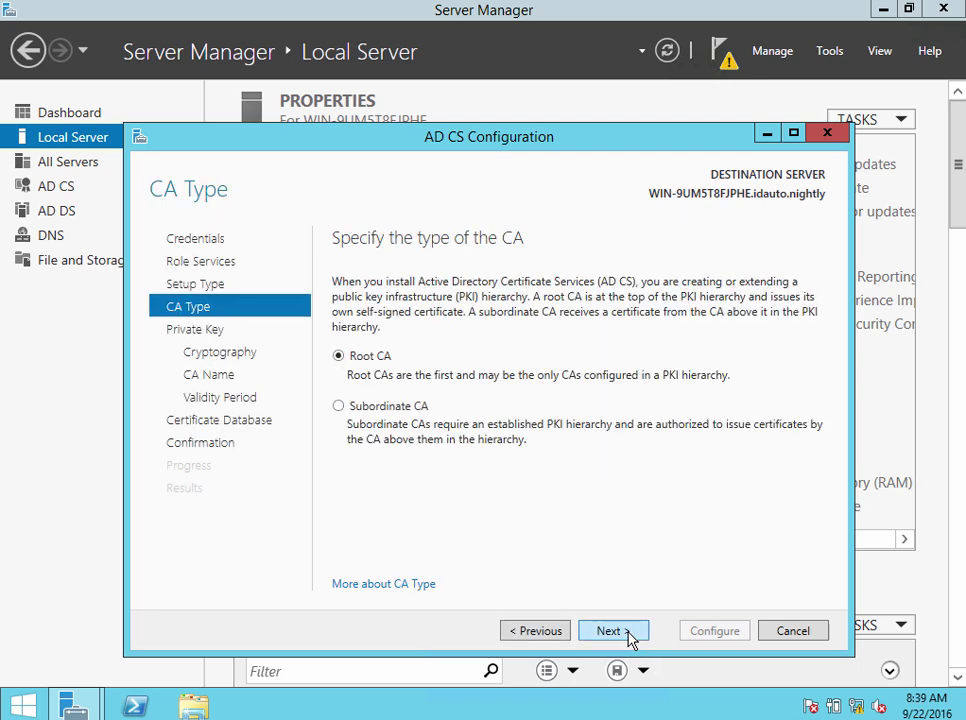
left_click(630, 638)
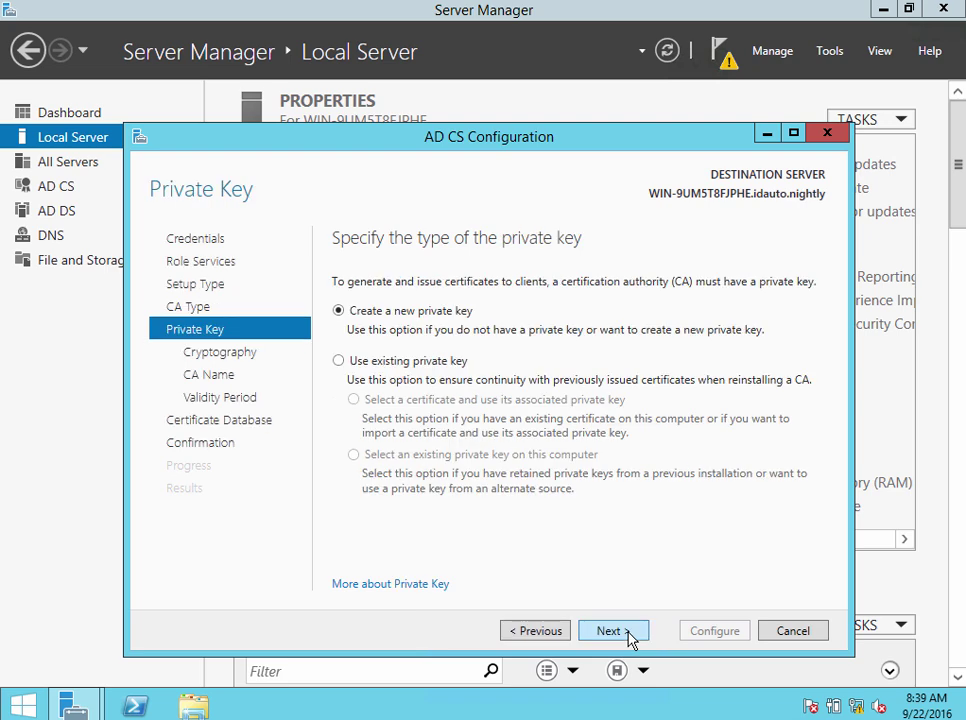
left_click(630, 640)
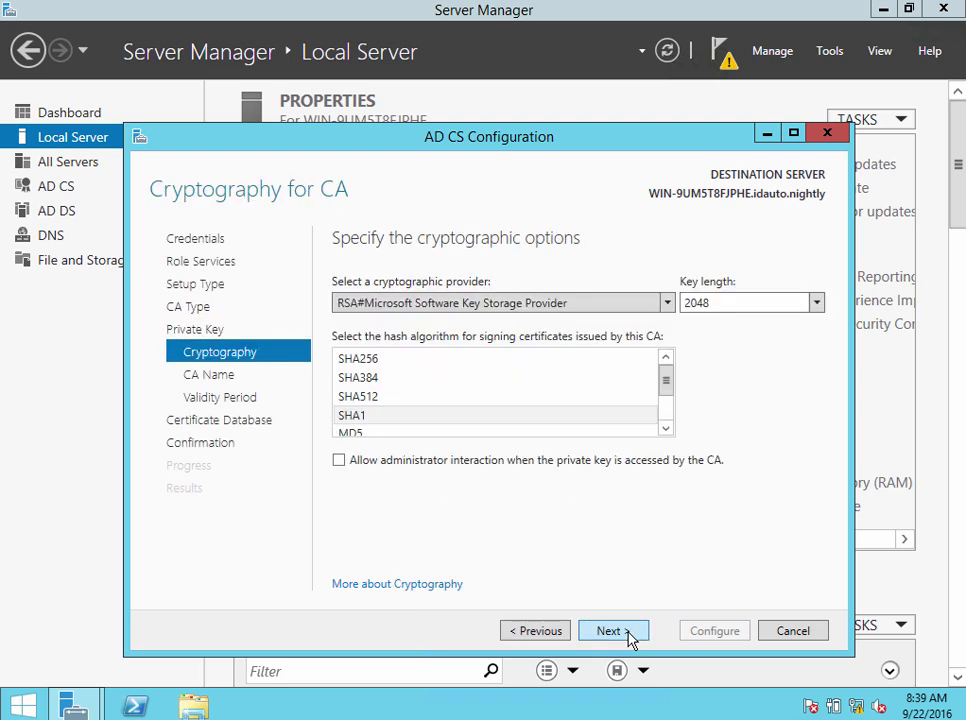
left_click(630, 640)
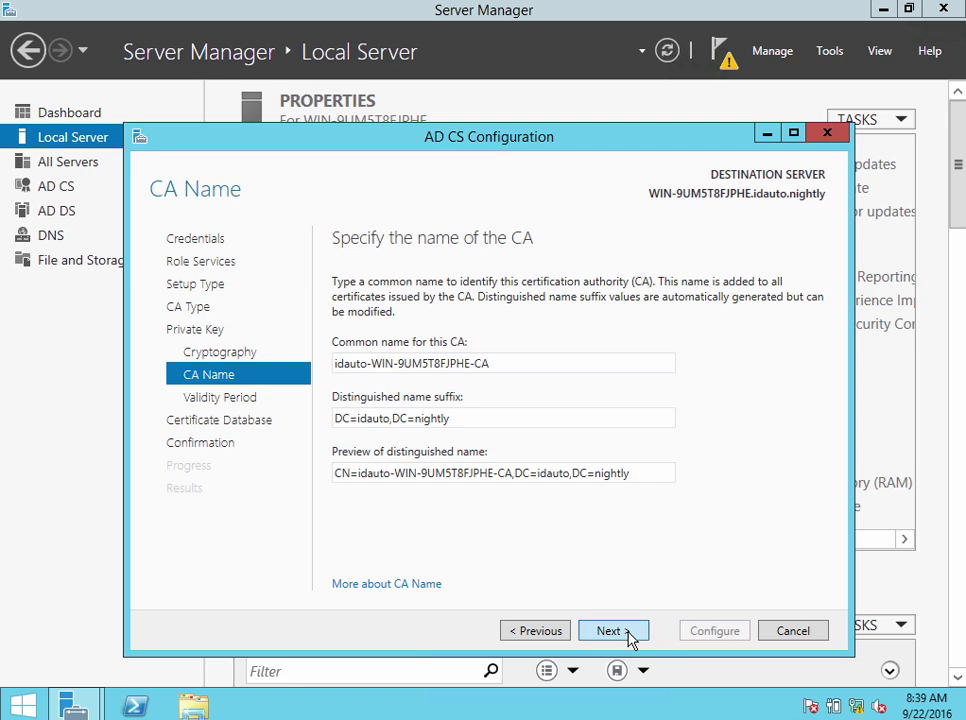
left_click(630, 640)
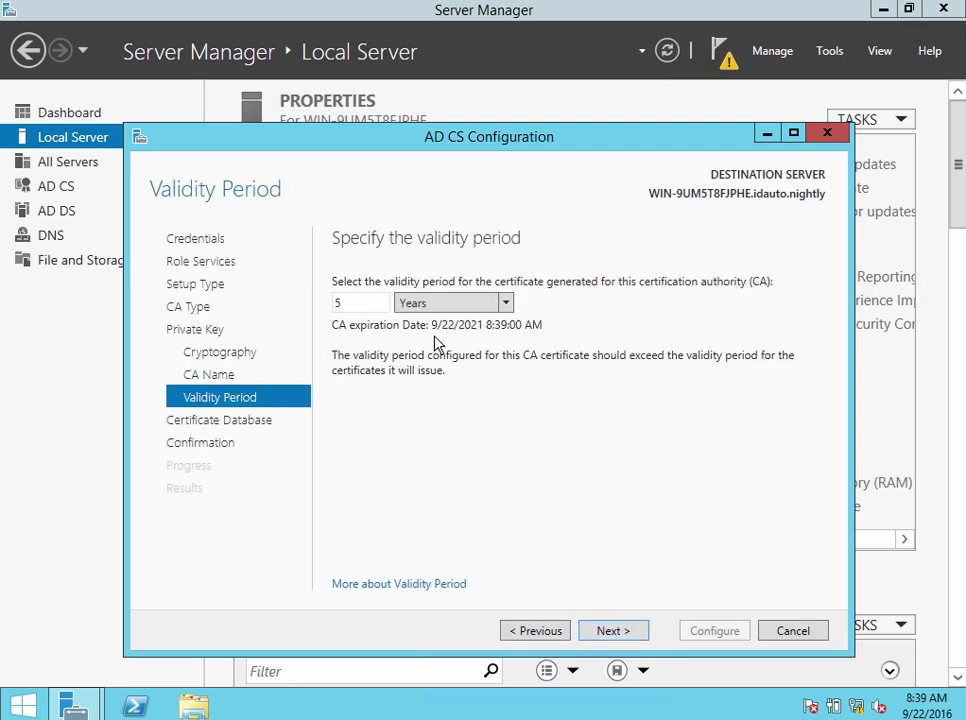
- Set the CA certificate validity period to 99 years and continue to the CA Database step
double_click(361, 301)
type("99")
left_click(623, 629)
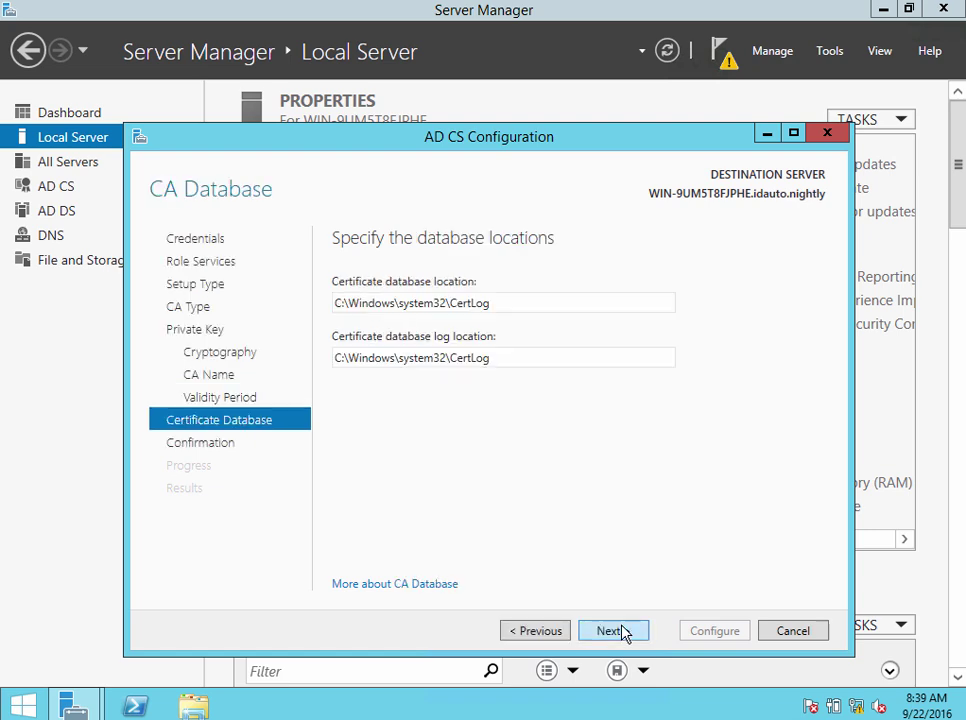
- Apply the Certification Authority configuration from the confirmation summary and close the wizard
left_click(623, 630)
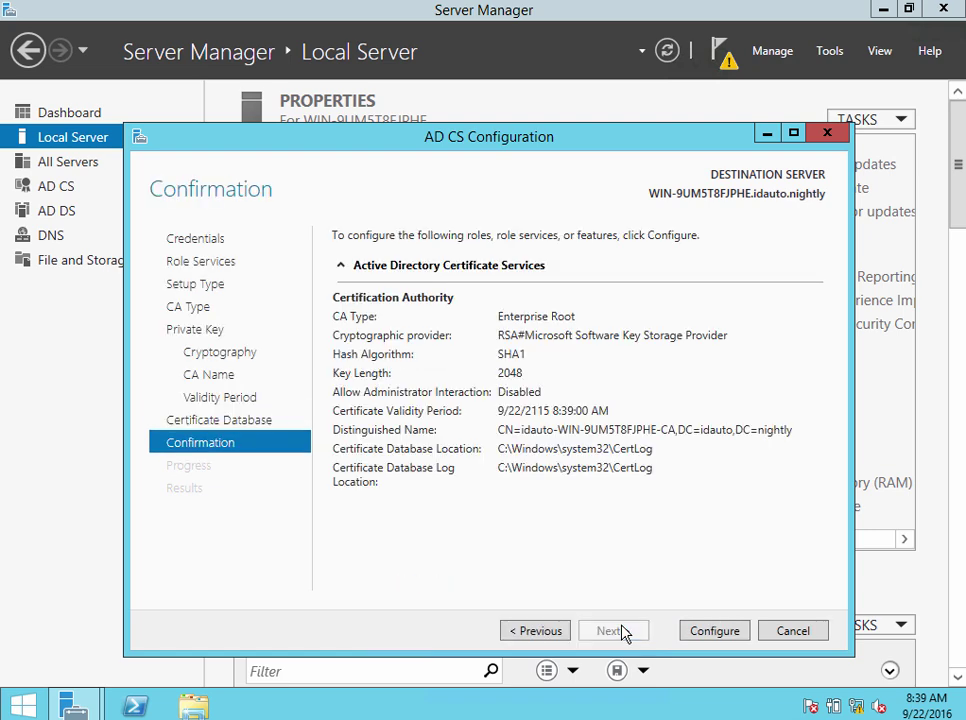
left_click(703, 637)
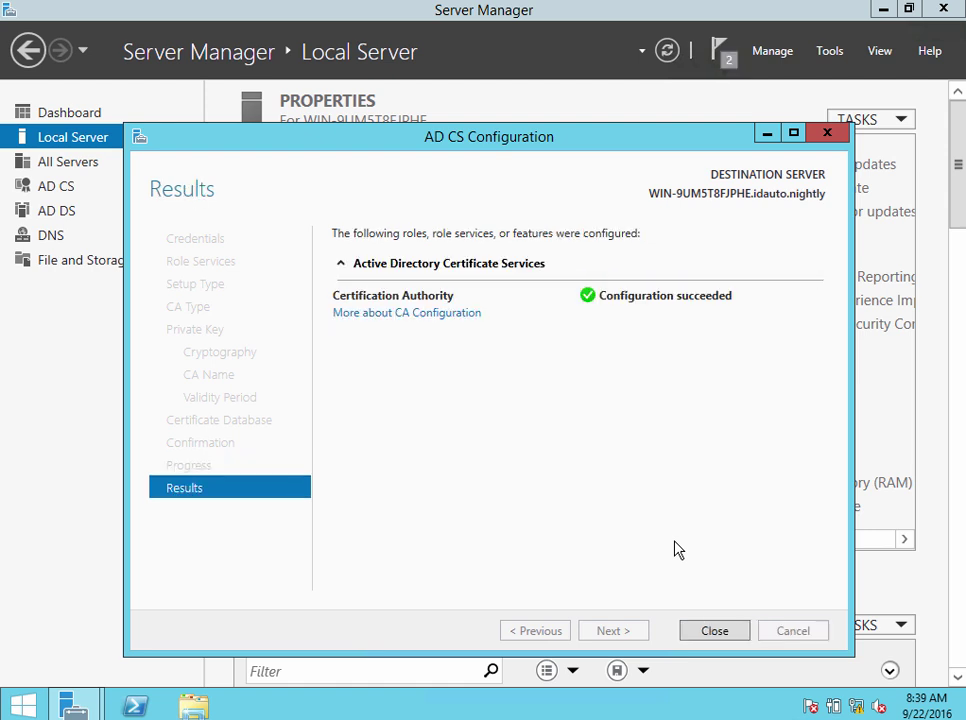
left_click(714, 631)
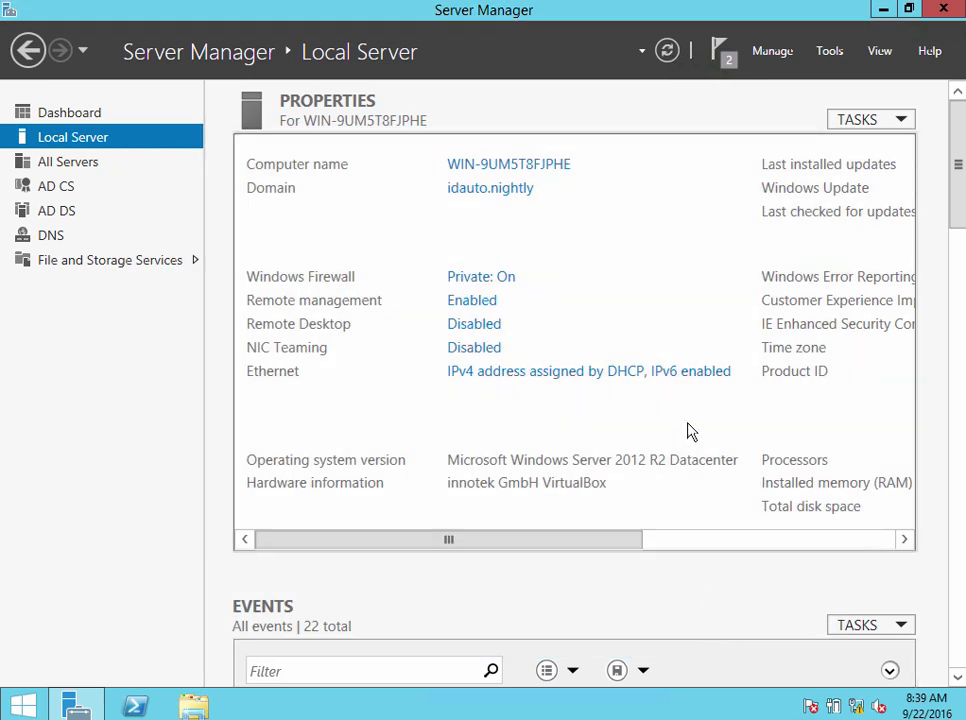
- Check the notifications for the completed configuration, then close Server Manager
left_click(726, 62)
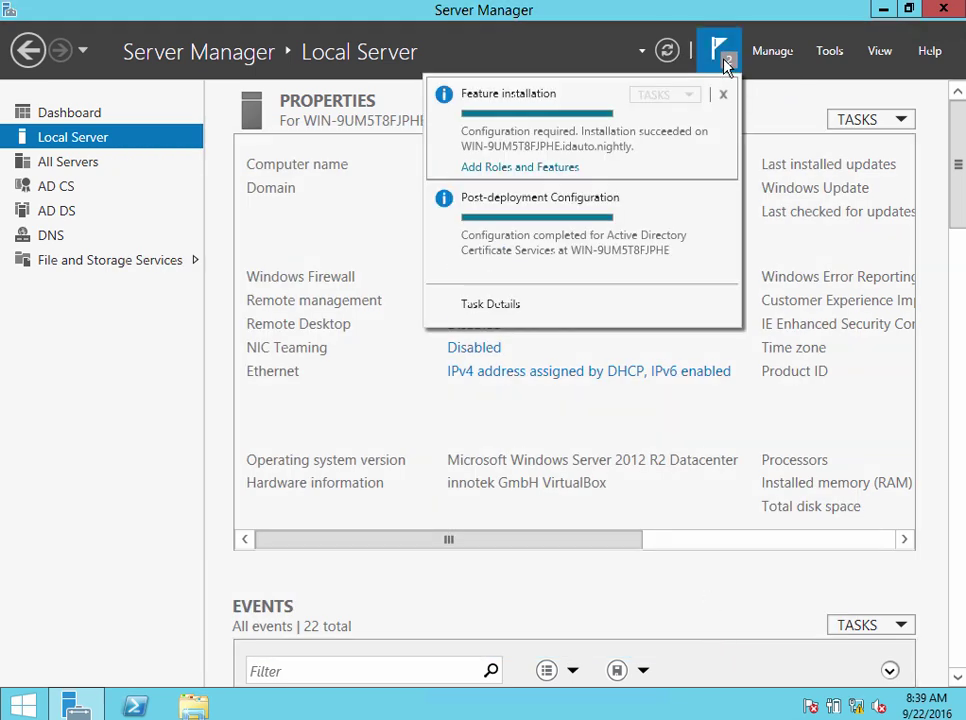
left_click(726, 62)
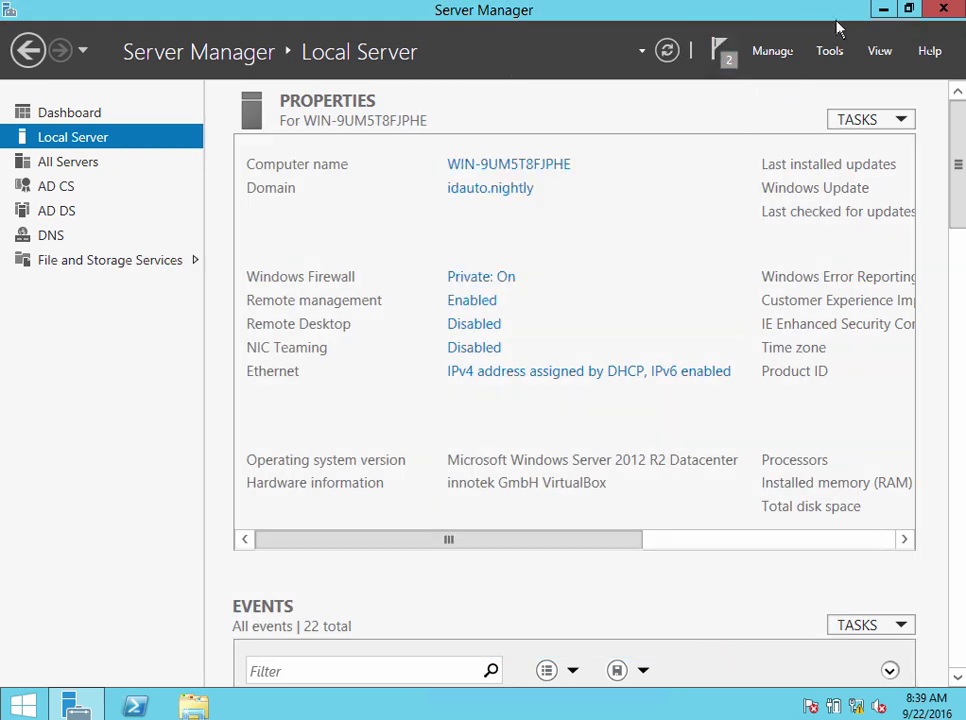
left_click(932, 11)
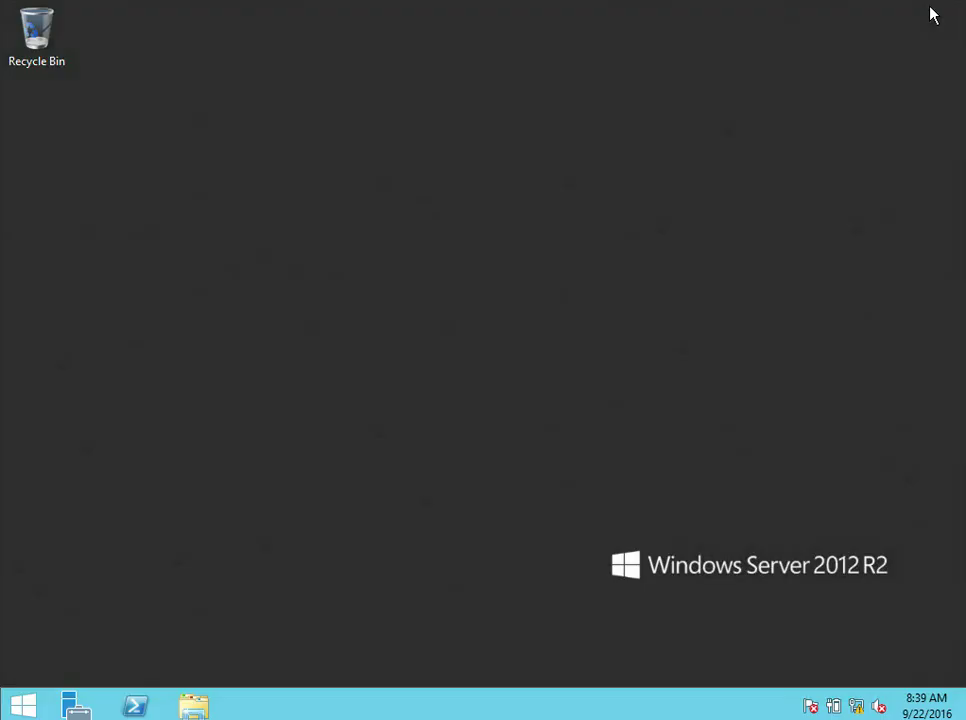
- Launch Ldp by running ldp in a PowerShell console
left_click(135, 706)
left_click(219, 333)
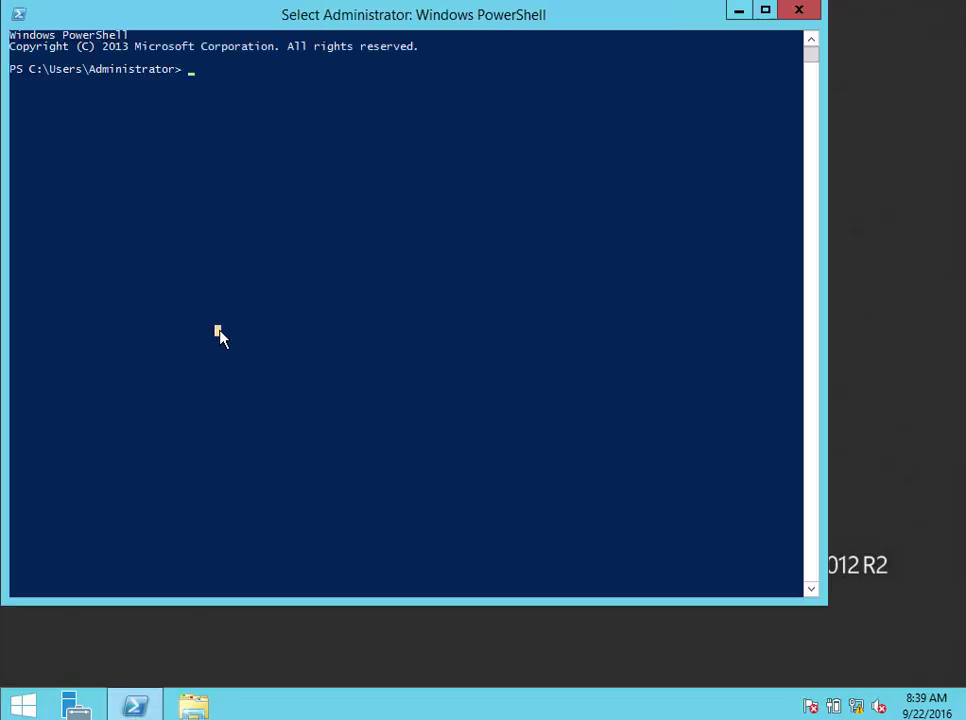
type("ldp")
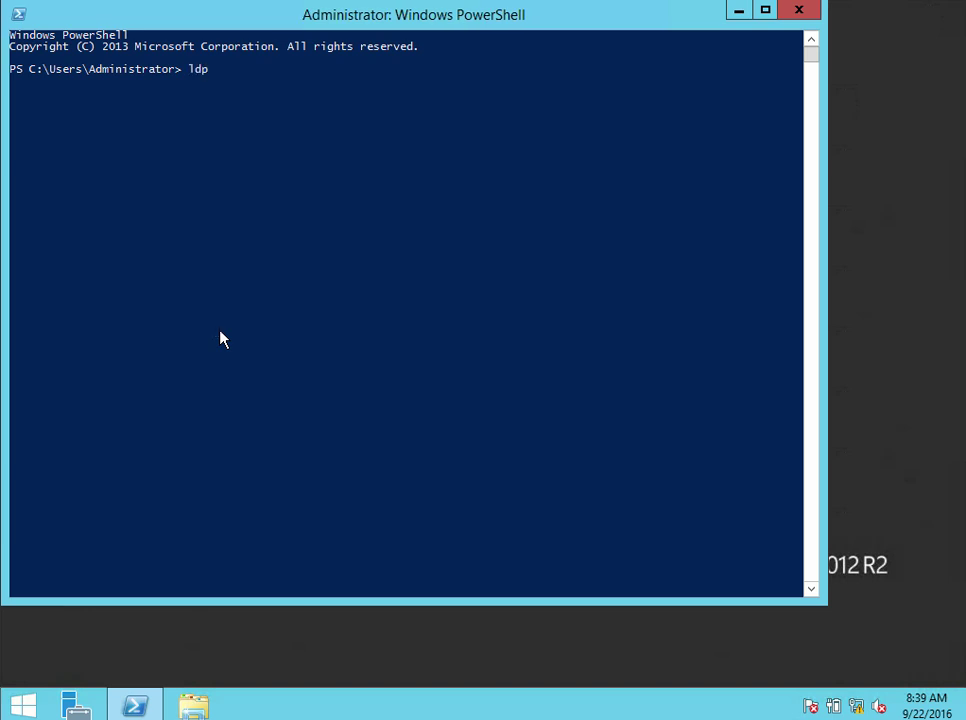
key("Return")
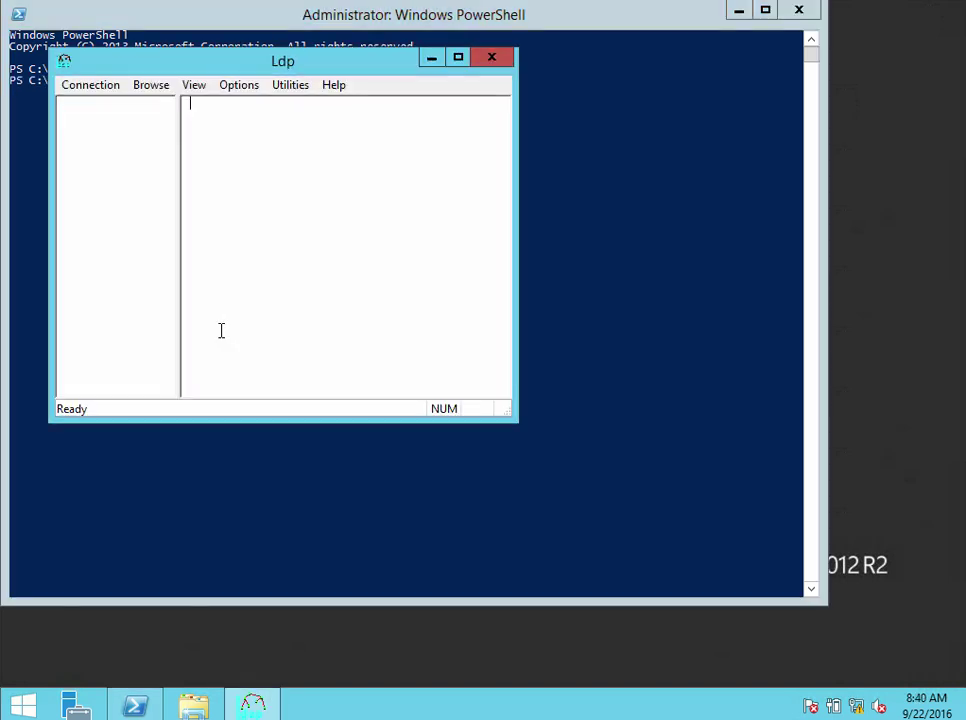
- Attempt an SSL connection to localhost on port 636 and dismiss the 0x51 error
left_click(94, 88)
left_click(98, 107)
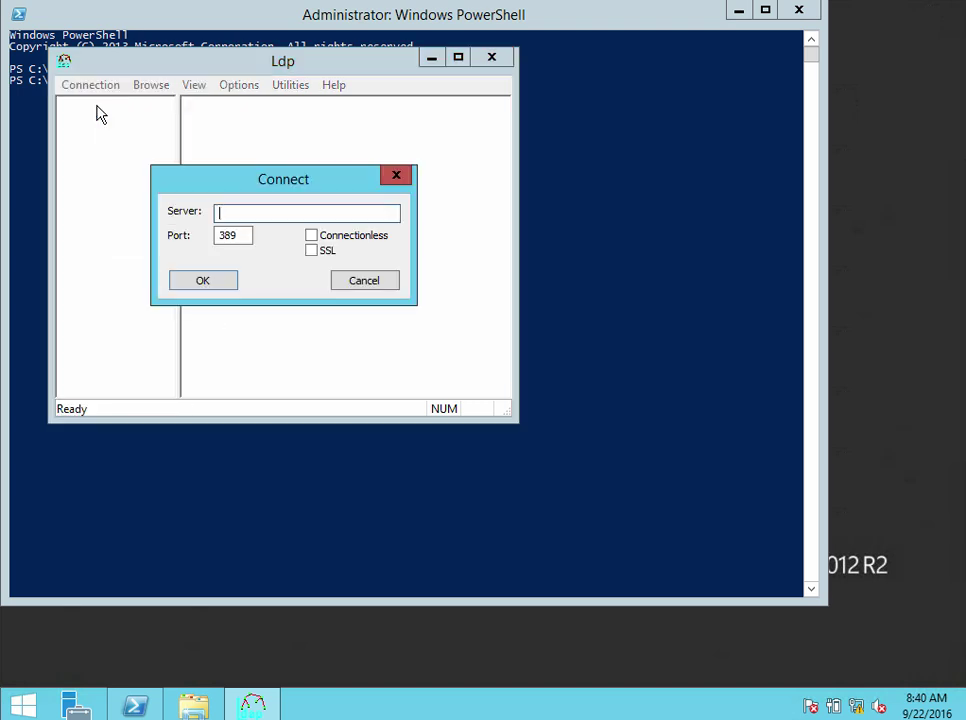
type("localhost")
key("Tab")
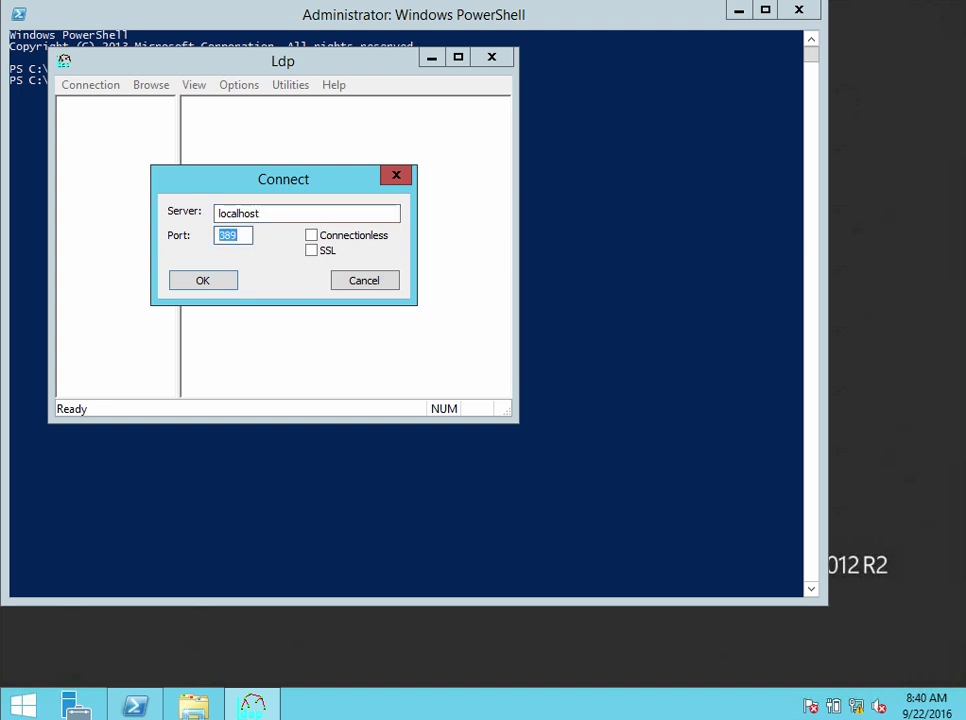
type("636")
left_click(312, 250)
left_click(203, 281)
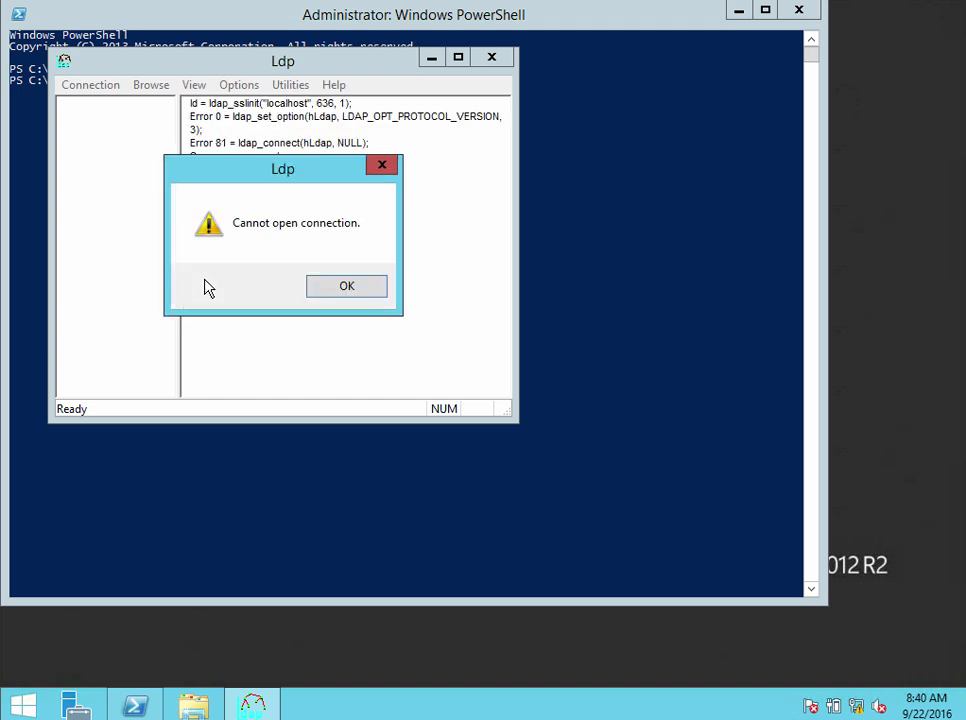
left_click(344, 291)
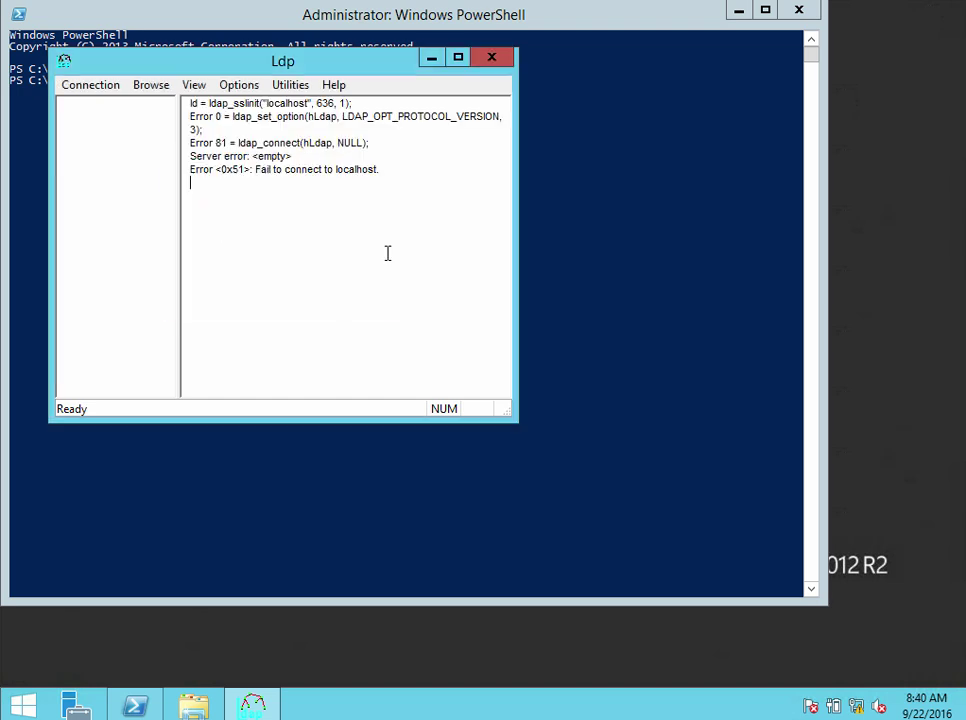
- Close Ldp and return to the PowerShell console
left_click(491, 60)
left_click(482, 60)
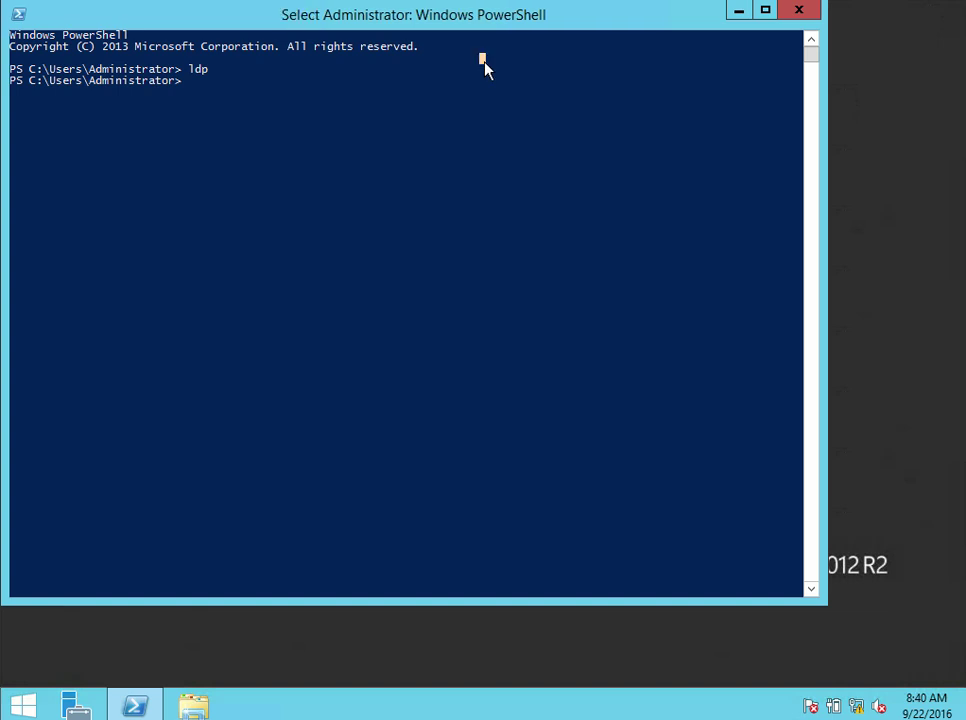
left_click(442, 116)
- Restart the server from the Start screen with 'Other (Planned)' as the reason
left_click(14, 706)
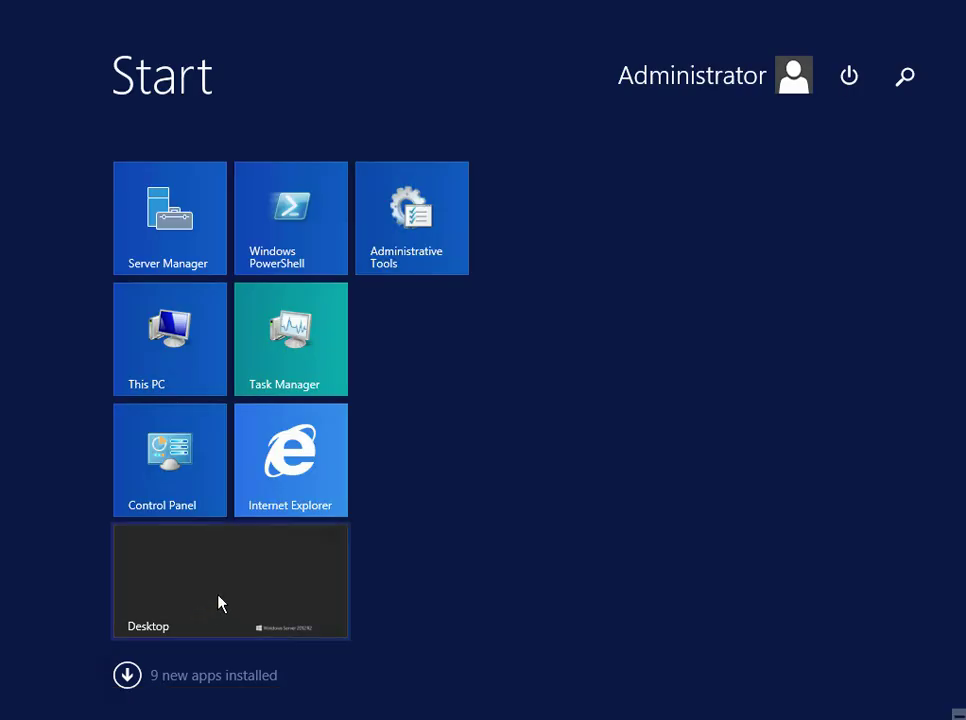
left_click(845, 82)
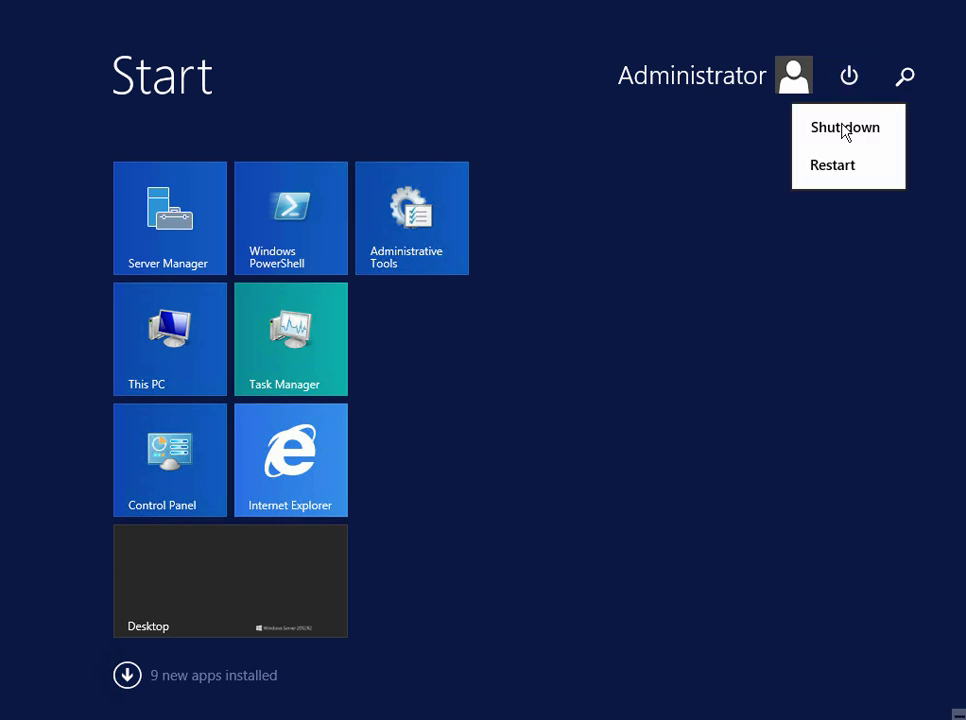
left_click(841, 170)
left_click(829, 197)
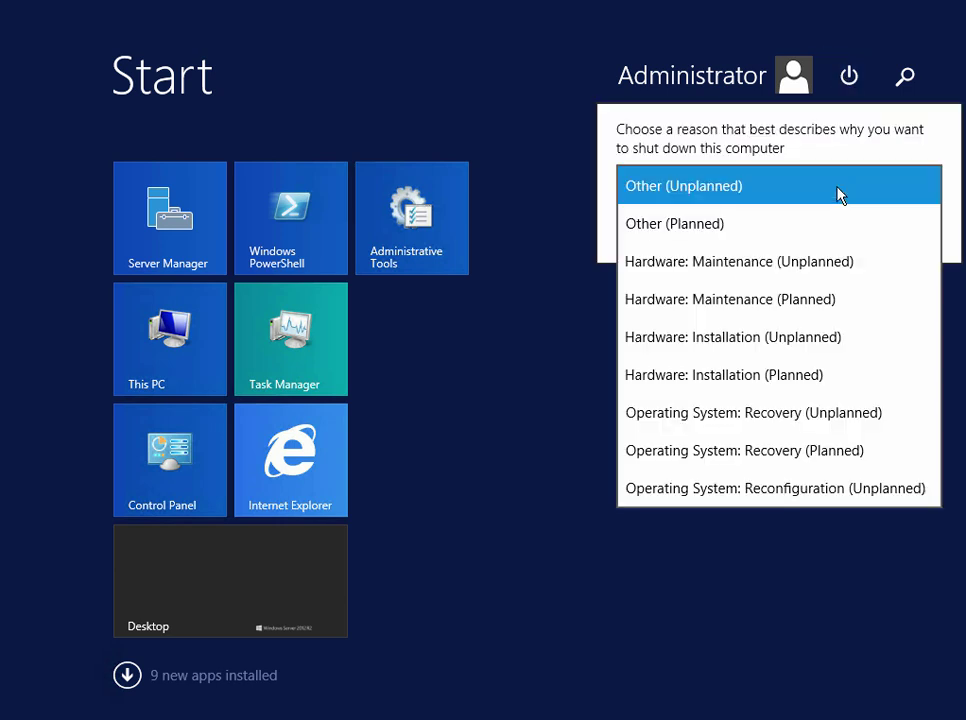
left_click(819, 237)
left_click(910, 237)
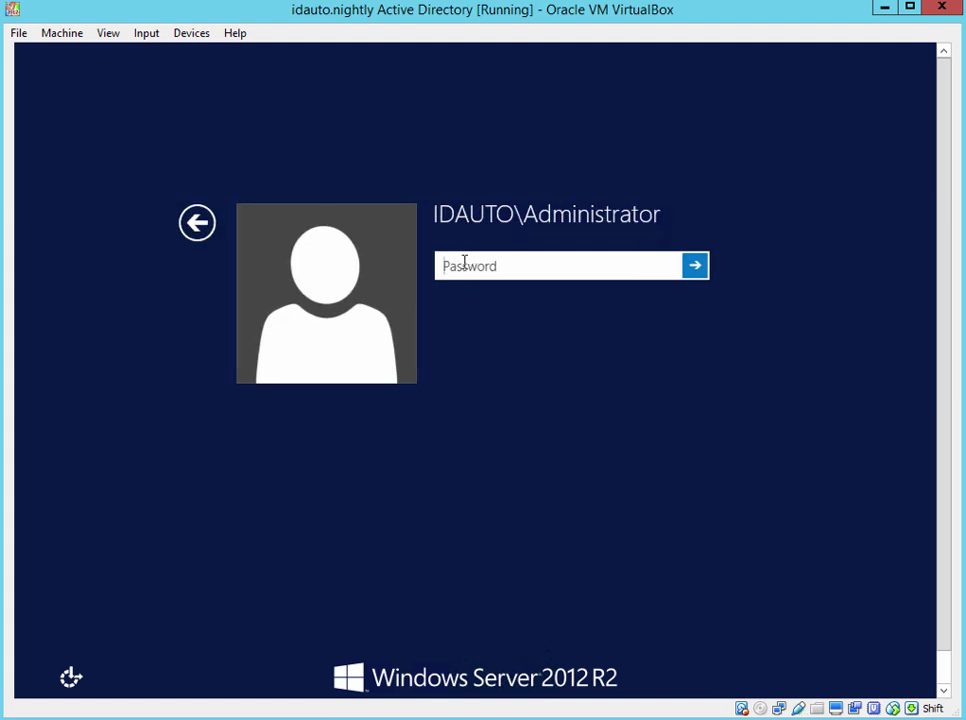
- Enter the administrator password at the lock screen to sign in
type("*******")
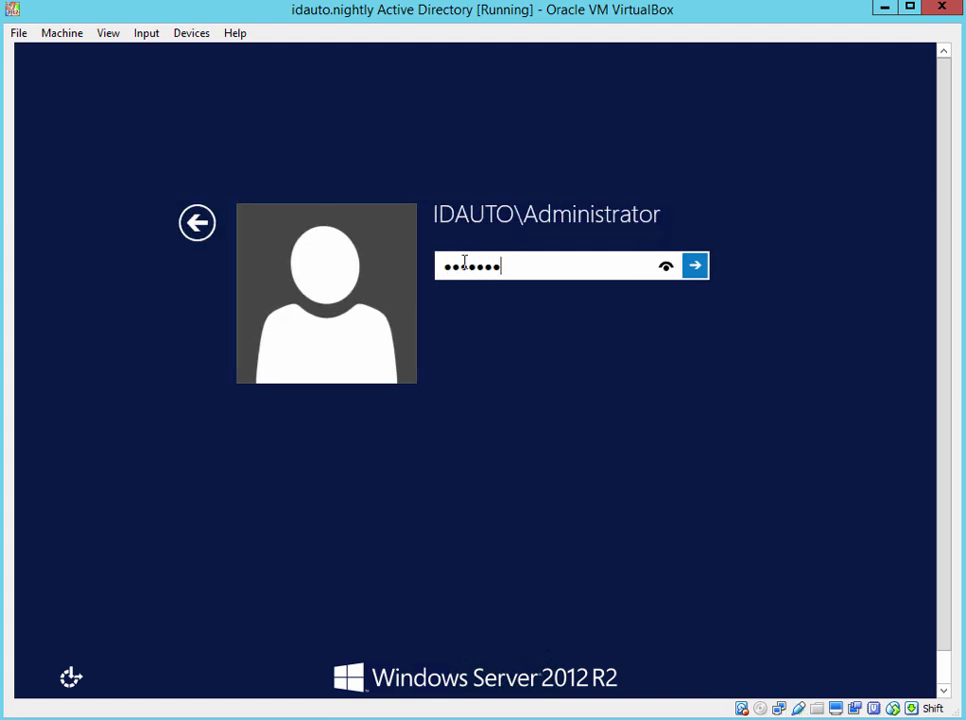
key("Return")
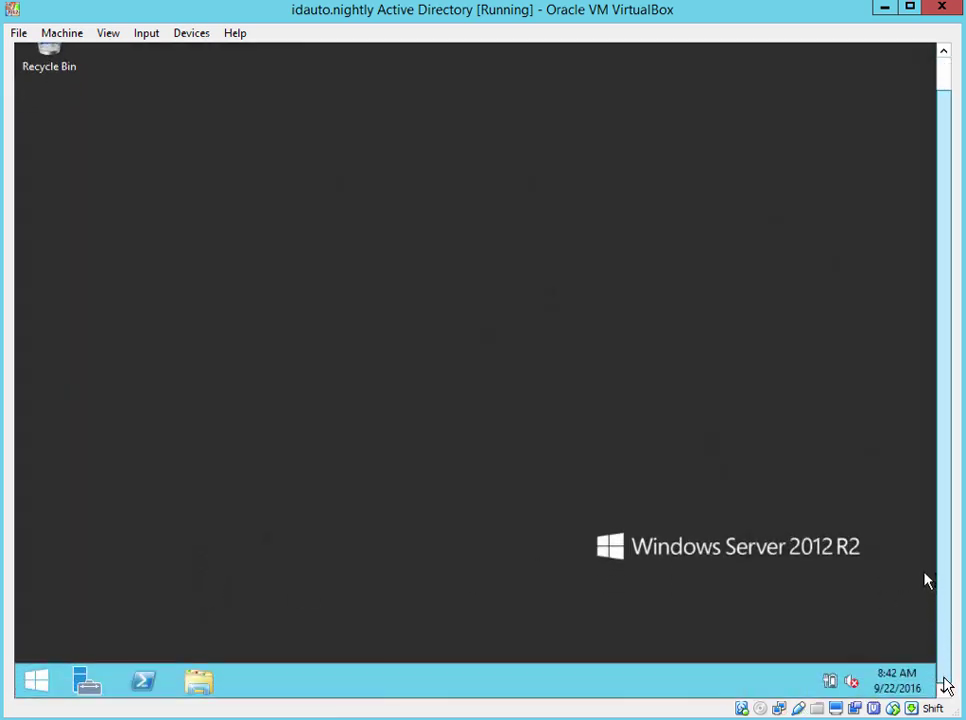
- Relaunch Ldp from PowerShell and connect to localhost:636 over SSL, returning the root DSE details
left_click(127, 683)
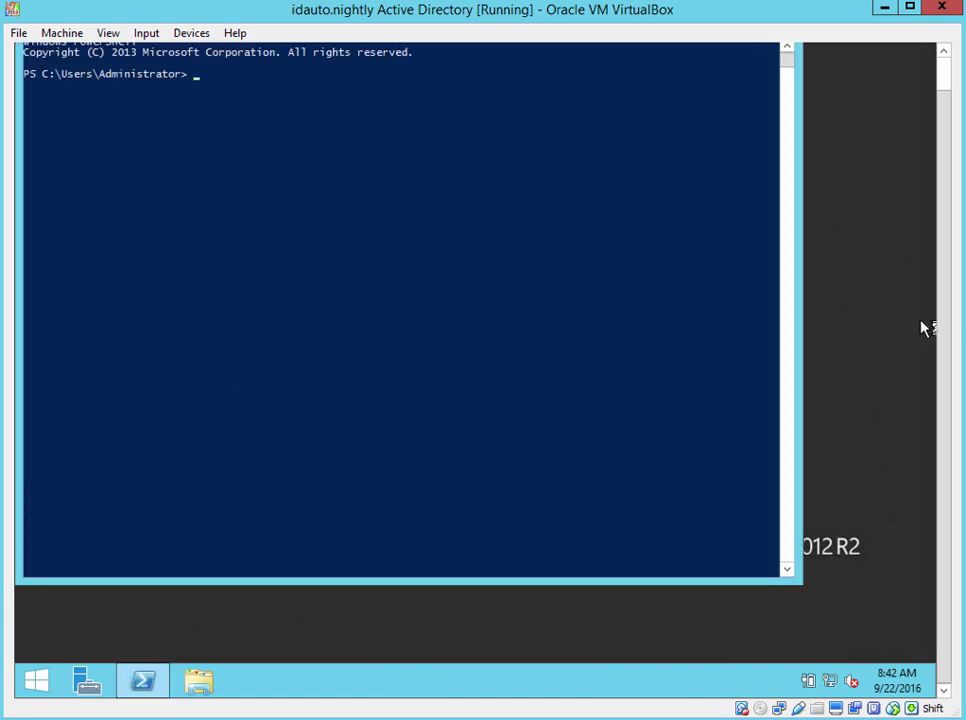
scroll(946, 290, "up", 1)
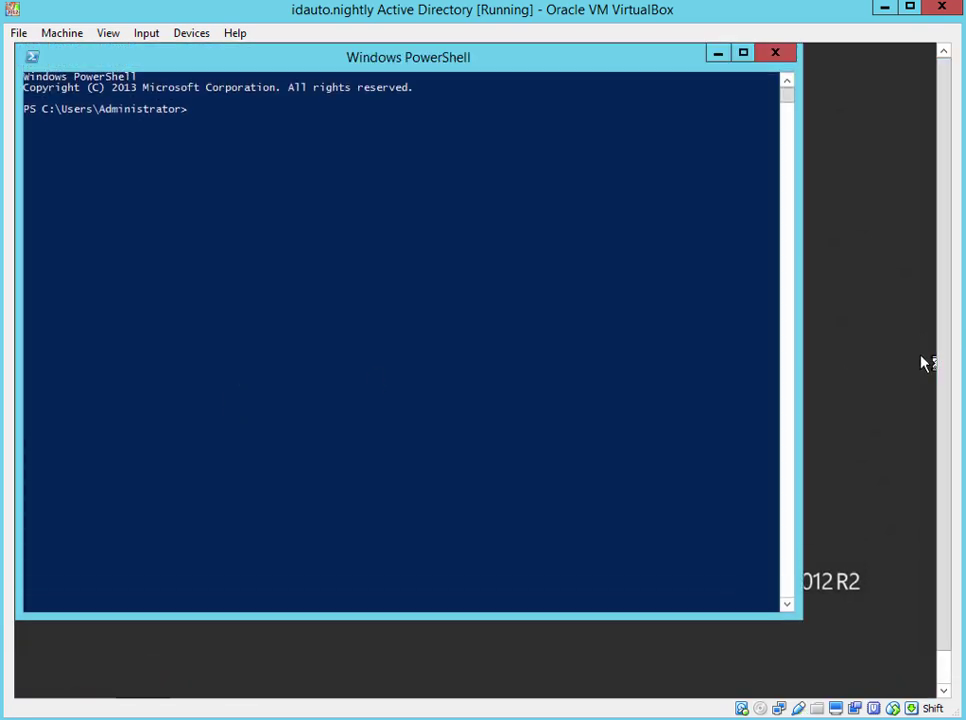
left_click(492, 218)
type("l")
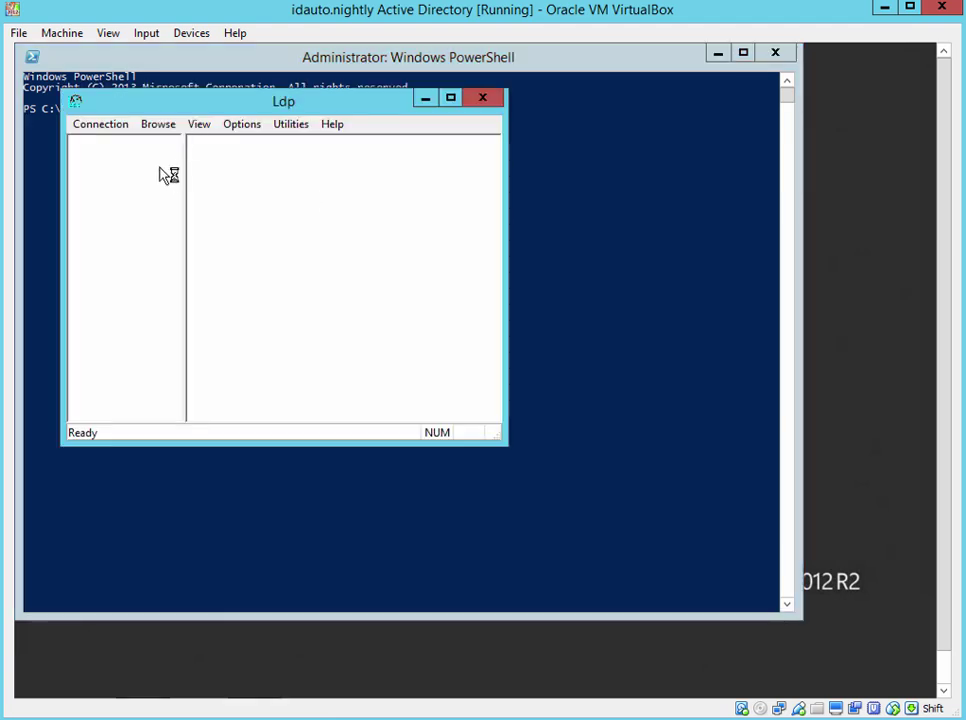
left_click(122, 126)
left_click(123, 142)
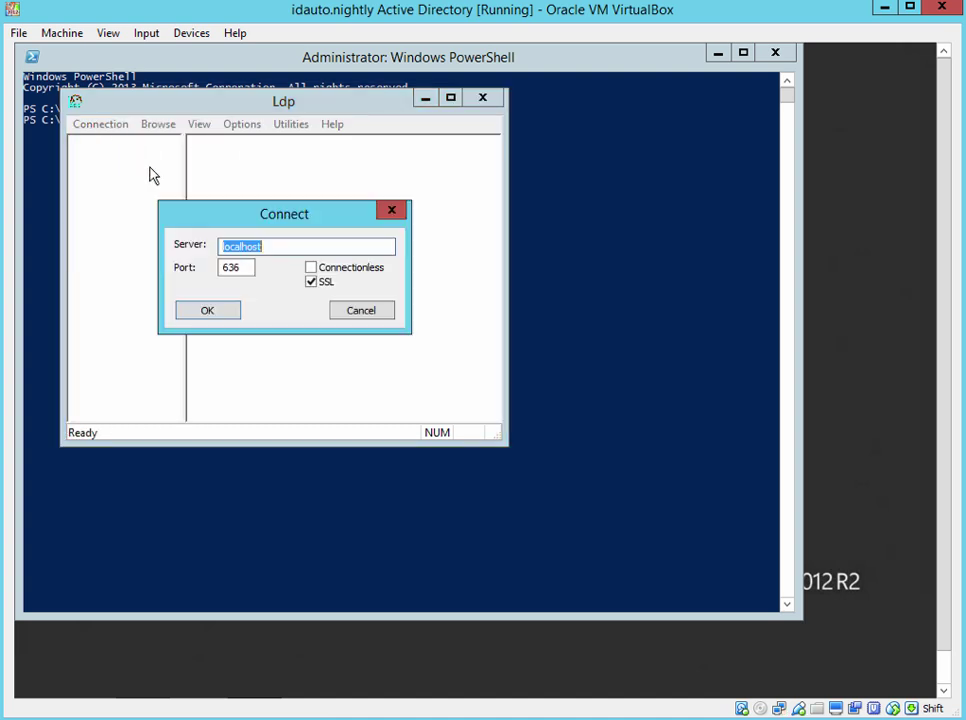
left_click(230, 314)
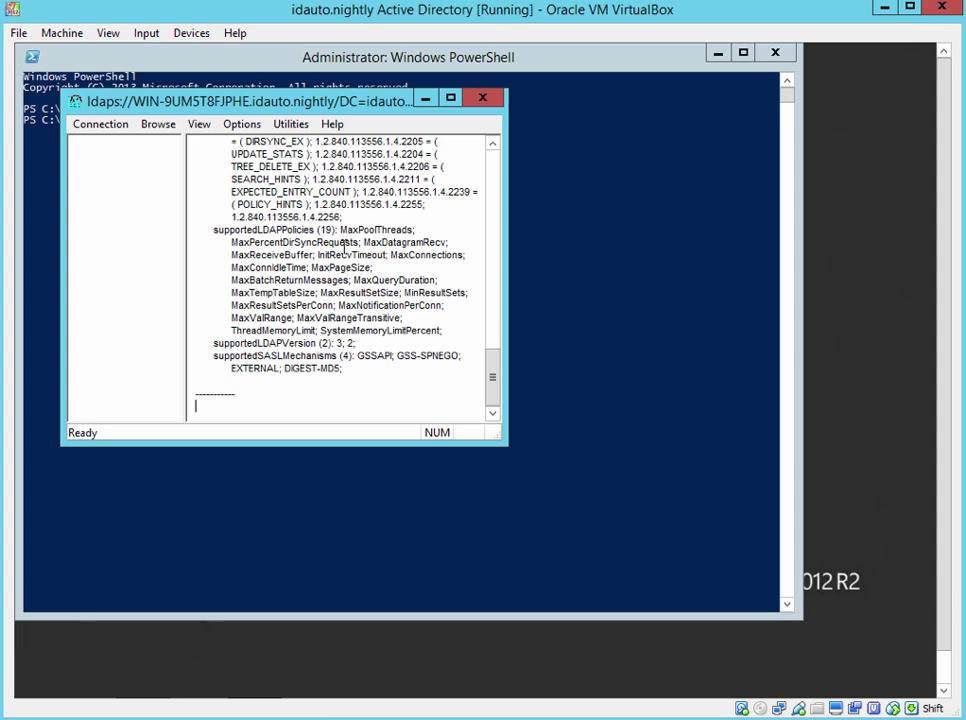